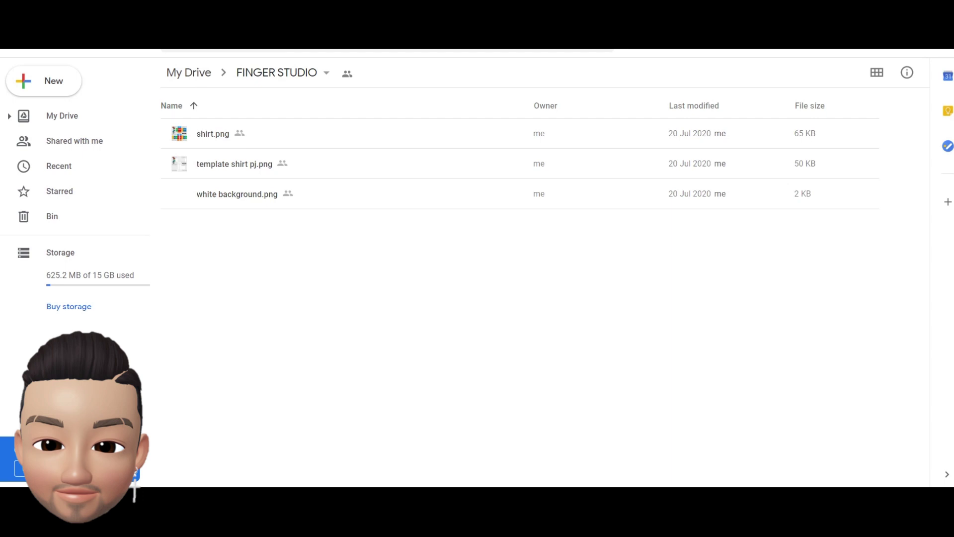
# Step: Open the 'template shirt pj' image from the Desktop as a document
pyautogui.rightClick(208, 135)
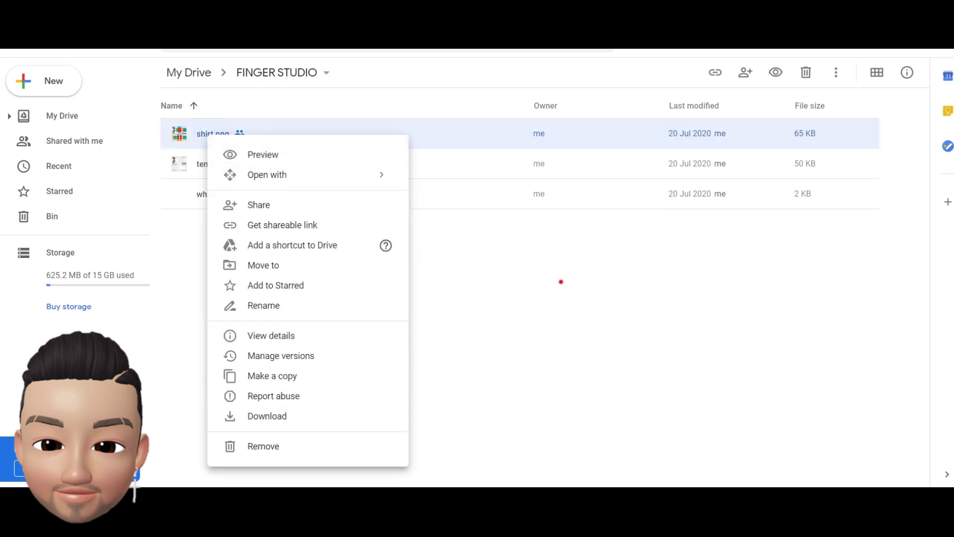
pyautogui.click(562, 281)
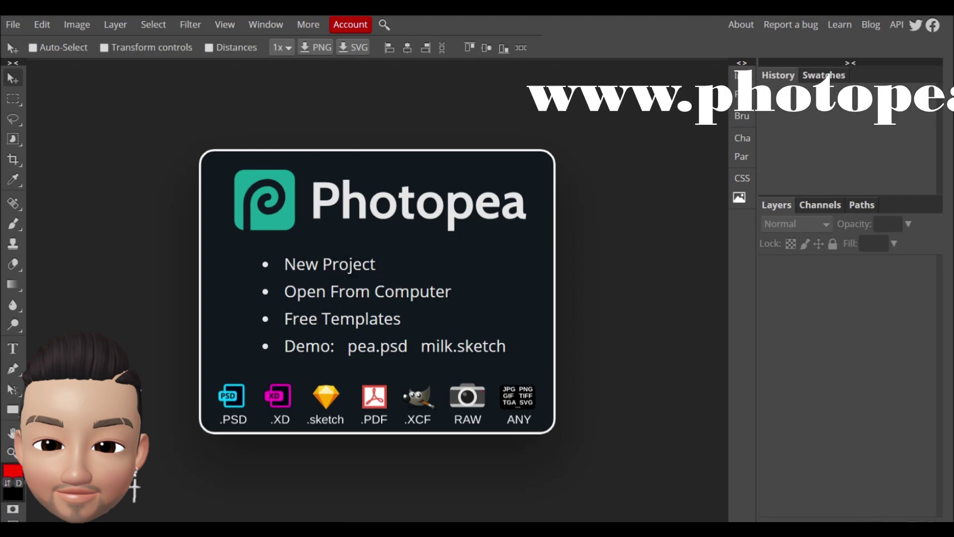
pyautogui.click(12, 24)
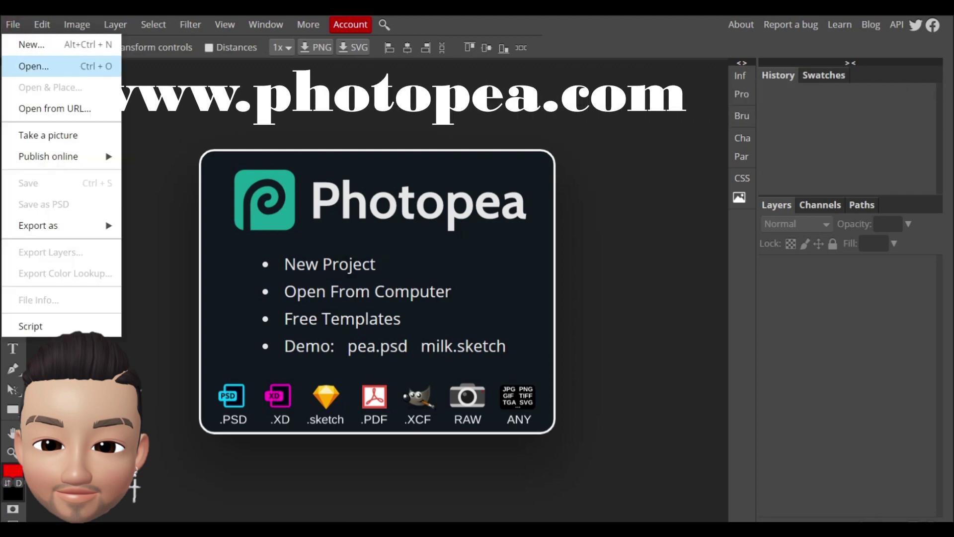
pyautogui.click(30, 64)
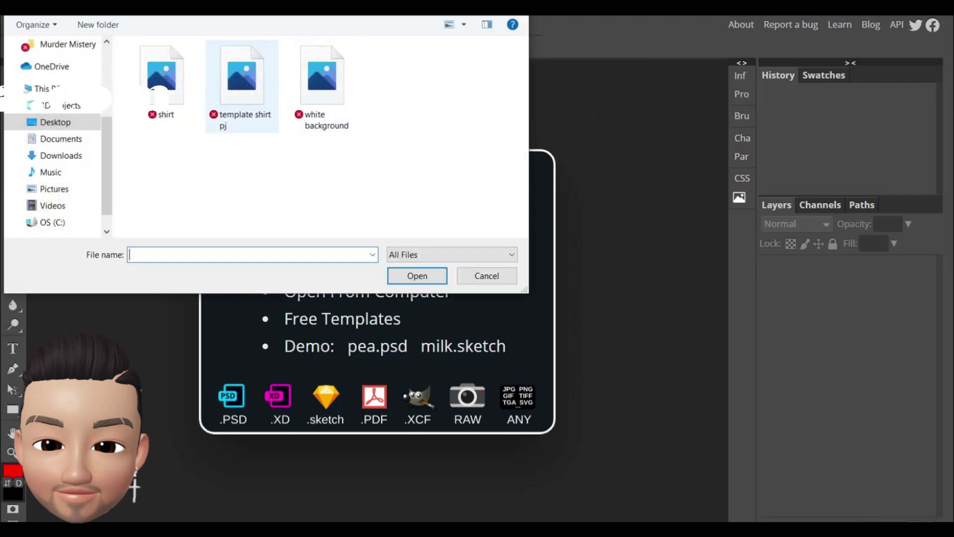
pyautogui.doubleClick(242, 84)
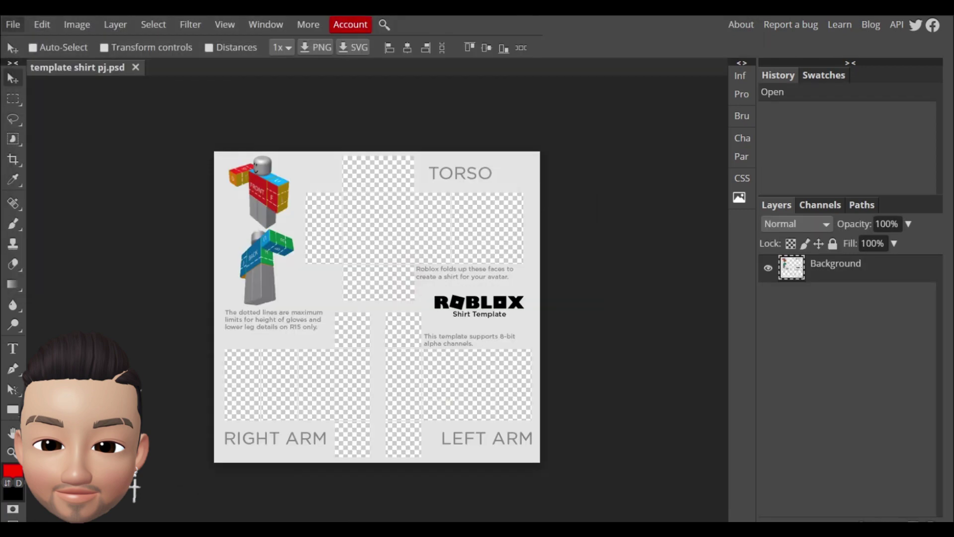
# Step: Open the 'white background' image as a second document
pyautogui.click(13, 24)
pyautogui.click(29, 64)
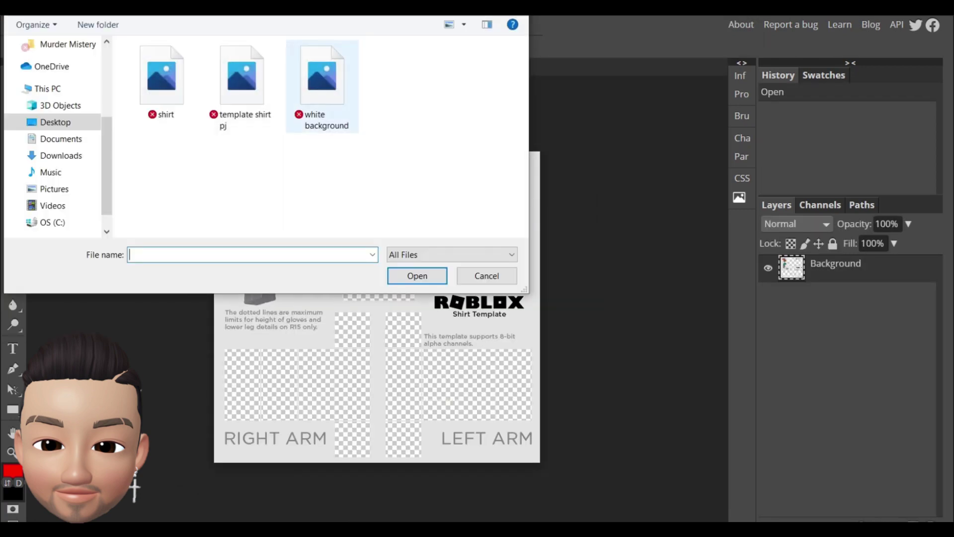
pyautogui.click(322, 85)
pyautogui.click(416, 275)
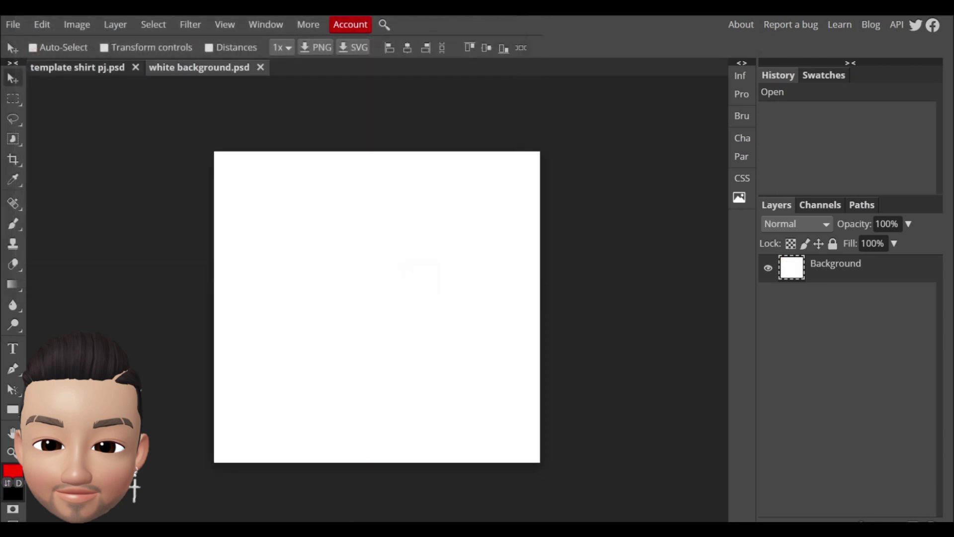
# Step: Paste the white background canvas into the shirt template and move it beneath the template layer
pyautogui.click(334, 234)
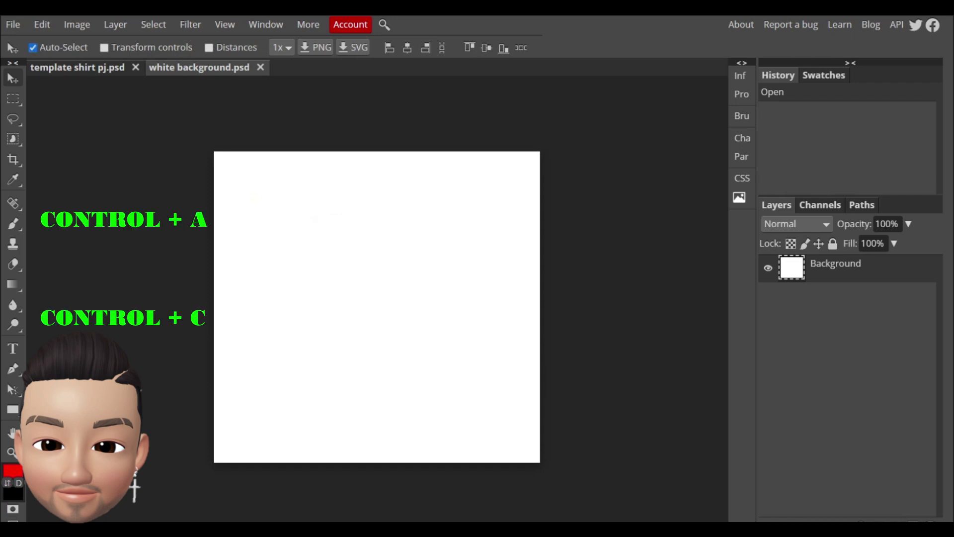
pyautogui.hotkey('ctrl', 'a')
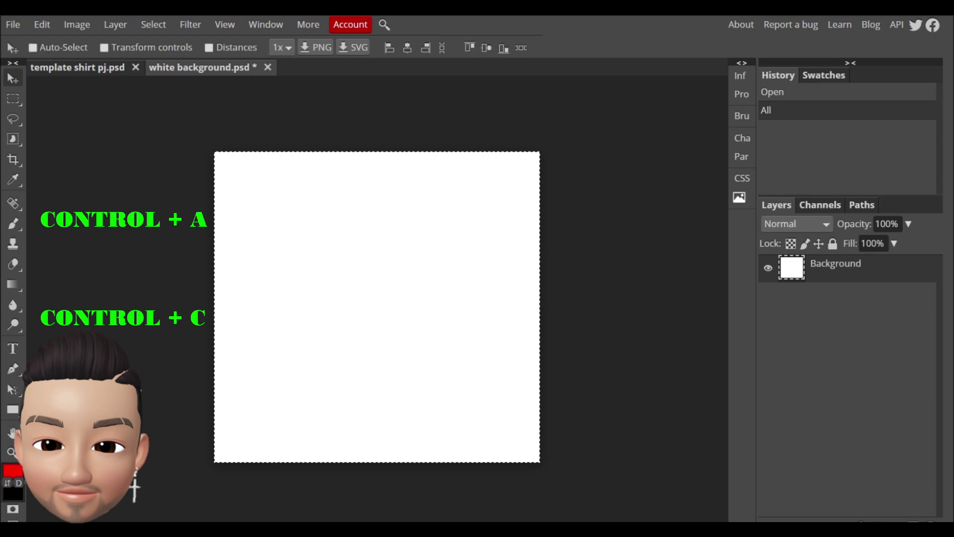
pyautogui.click(102, 67)
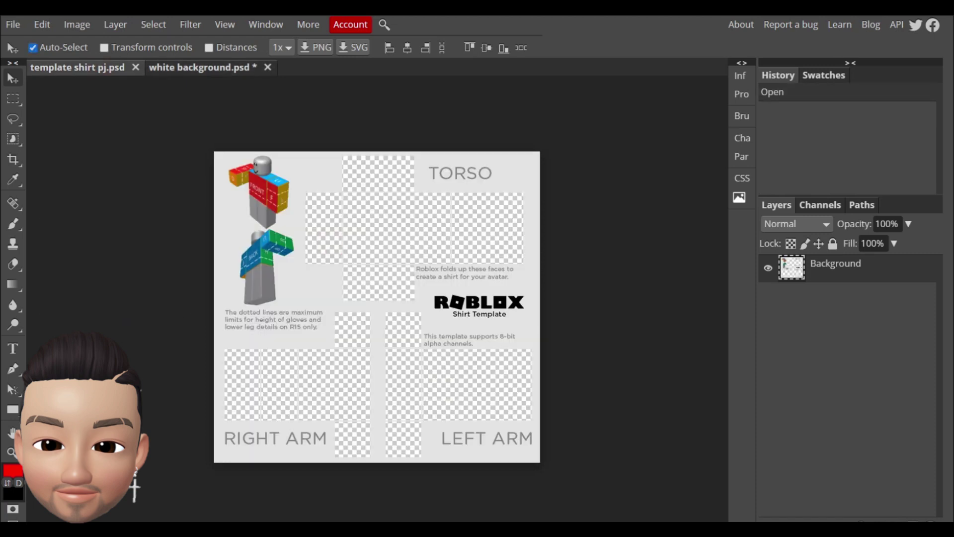
pyautogui.hotkey('ctrl', 'v')
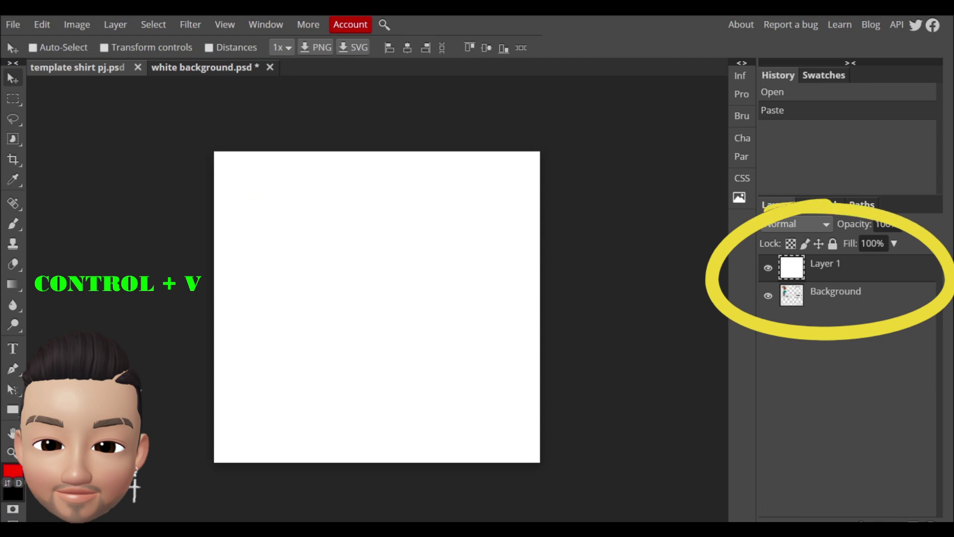
pyautogui.moveTo(825, 266); pyautogui.dragTo(840, 309)
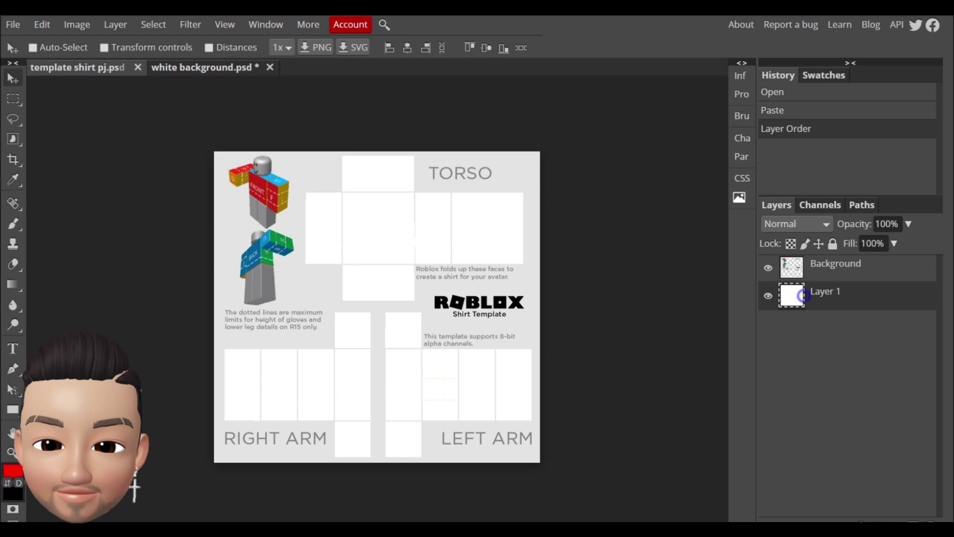
pyautogui.rightClick(798, 296)
# Step: Add a yellow Color Overlay (e8f114) to the white Layer 1 under the template
pyautogui.click(722, 143)
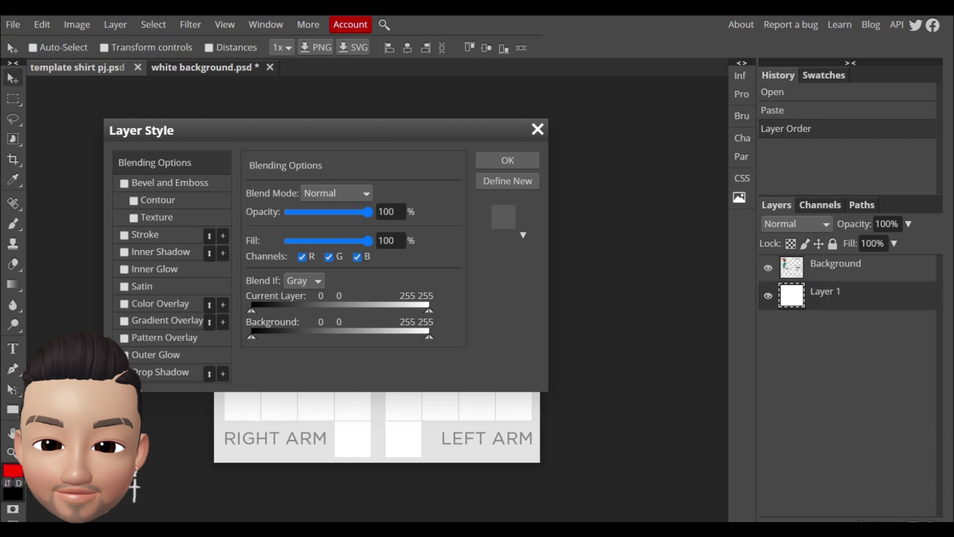
pyautogui.click(158, 304)
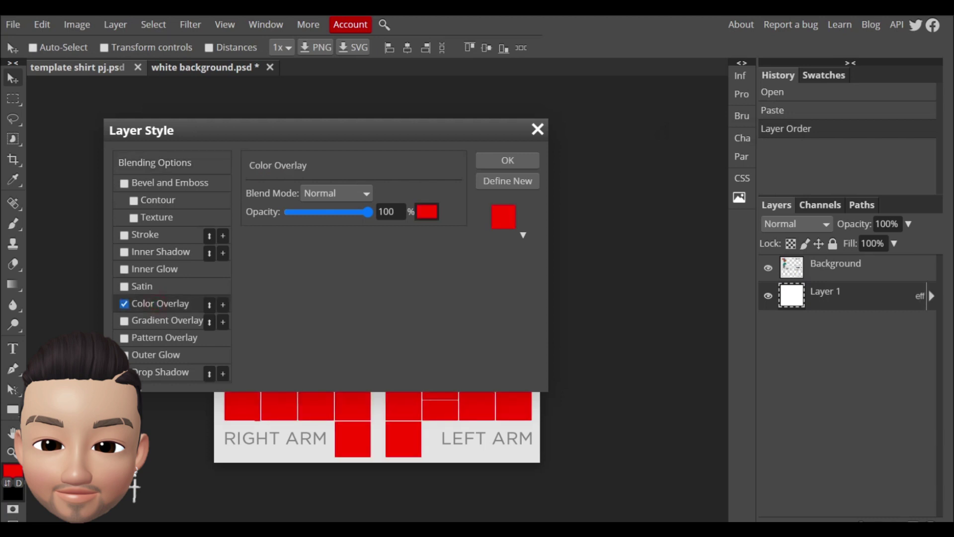
pyautogui.click(427, 212)
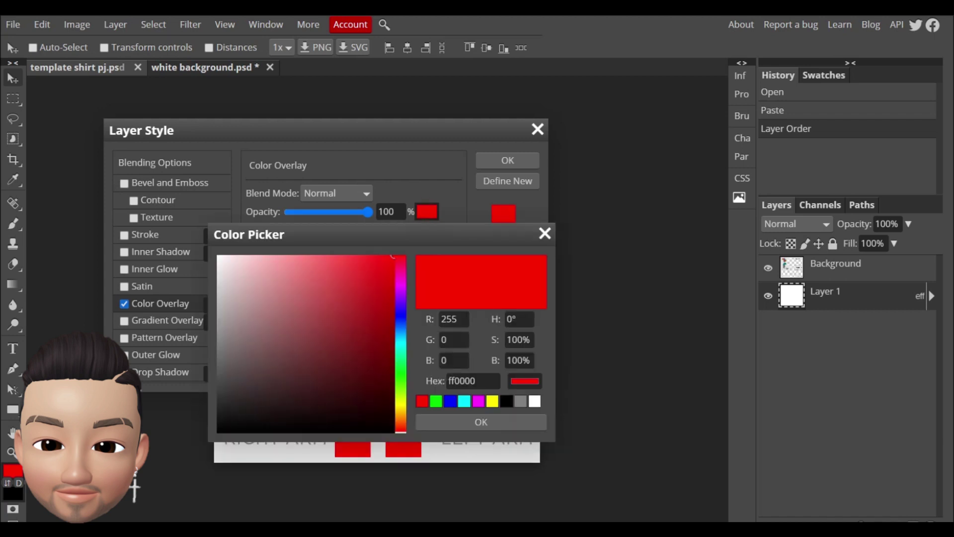
pyautogui.click(401, 403)
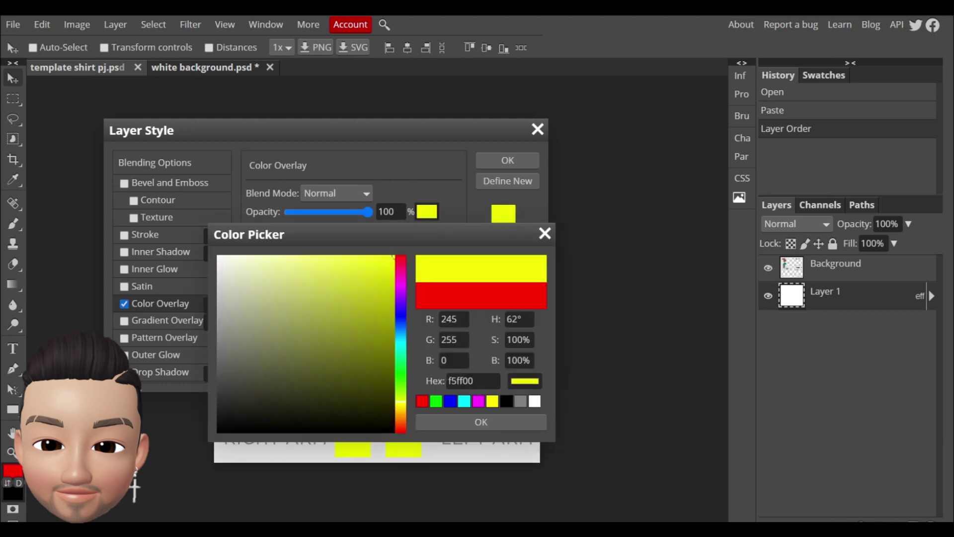
pyautogui.click(381, 265)
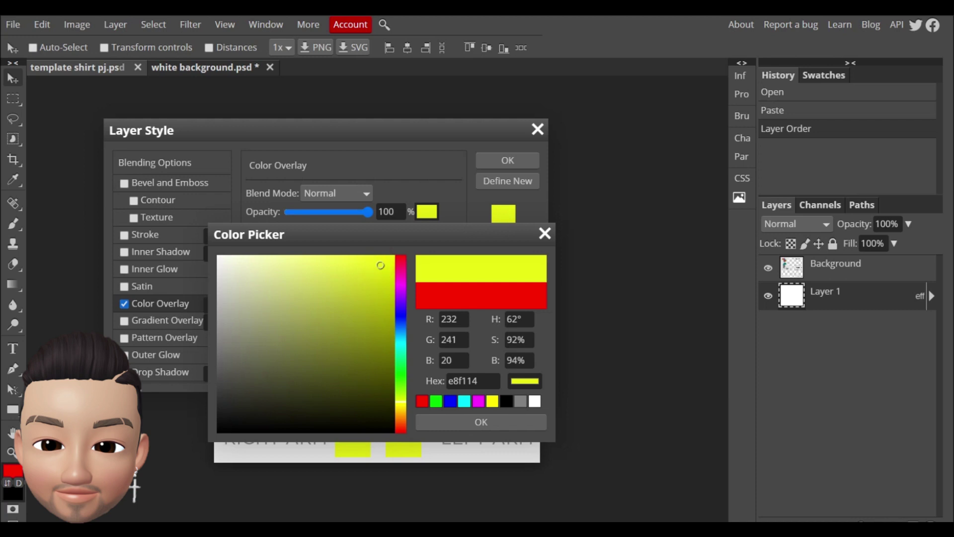
pyautogui.click(482, 422)
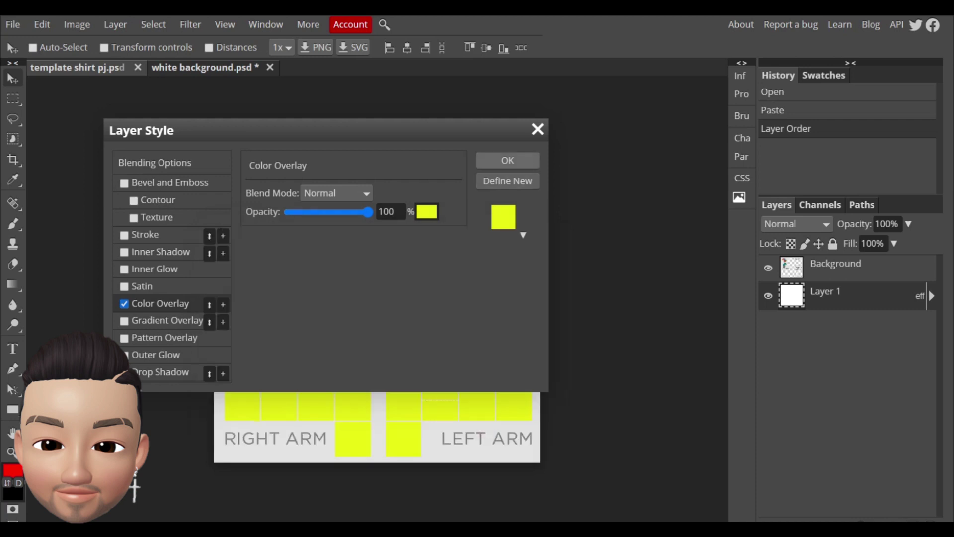
pyautogui.click(505, 161)
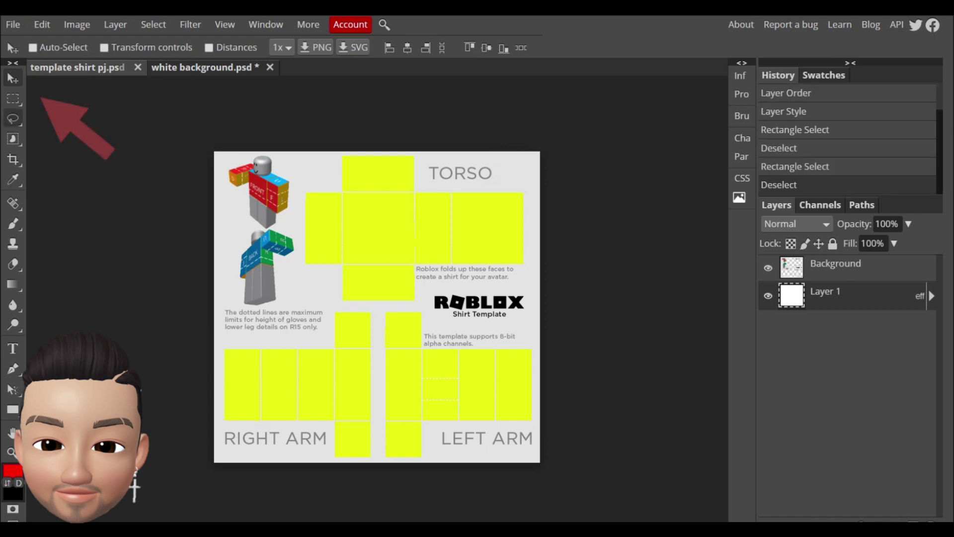
# Step: Delete the yellow from the lower arm panels, leaving only a yellow band across the upper arms
pyautogui.press('m')
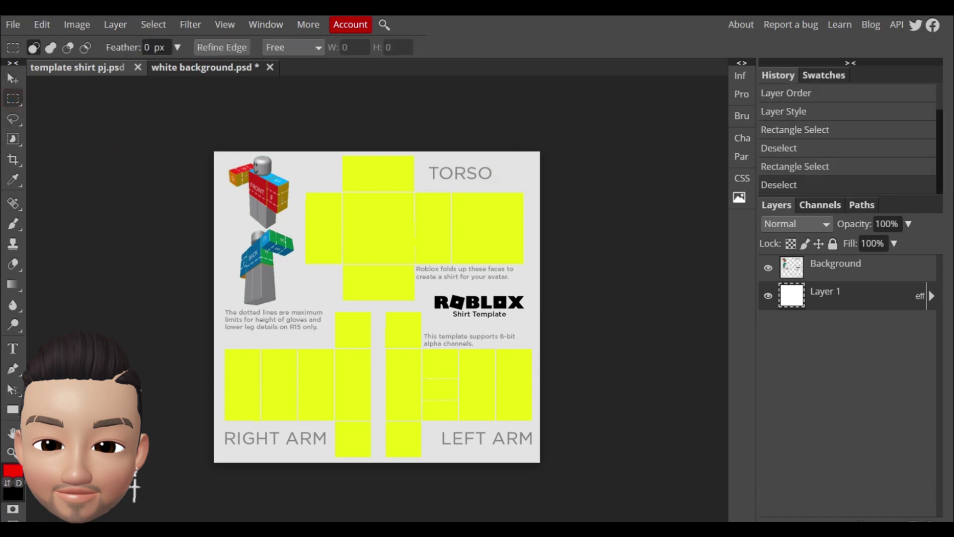
pyautogui.moveTo(226, 307); pyautogui.dragTo(540, 454)
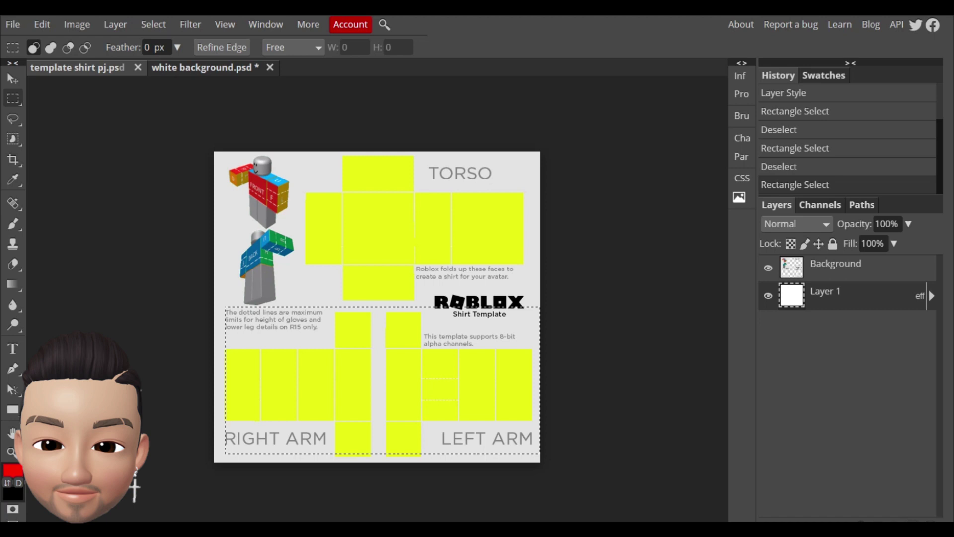
pyautogui.moveTo(295, 156); pyautogui.dragTo(532, 304)
pyautogui.click(425, 344)
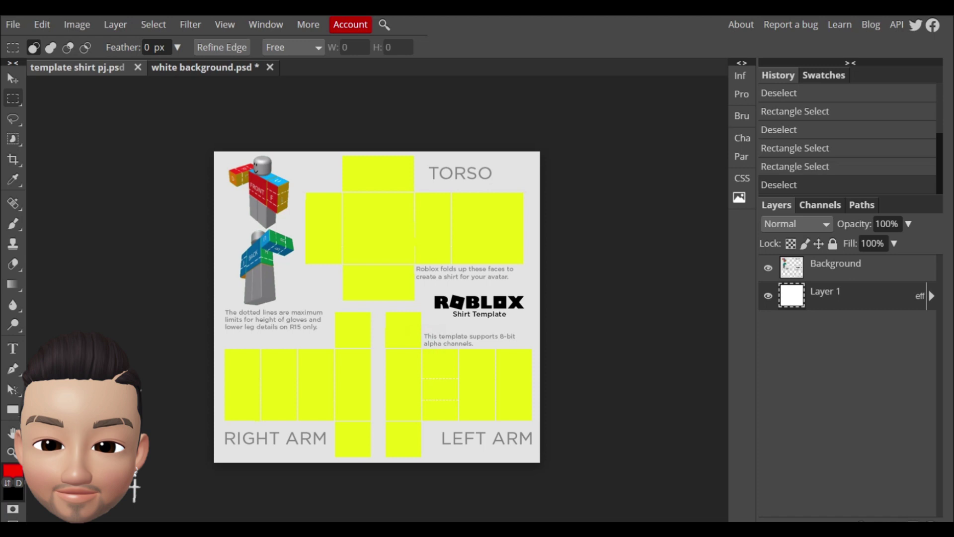
pyautogui.moveTo(222, 404); pyautogui.dragTo(537, 453)
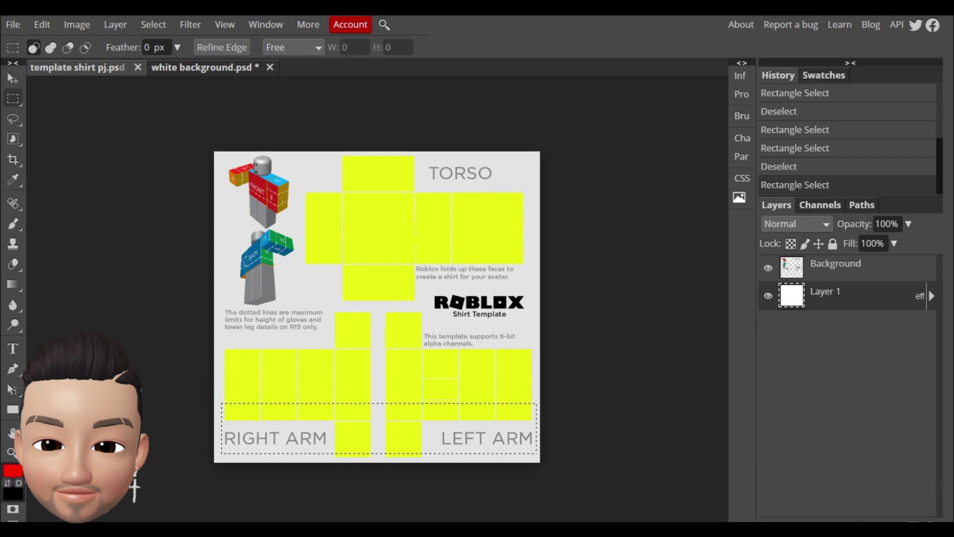
pyautogui.hotkey('ctrl', 'd')
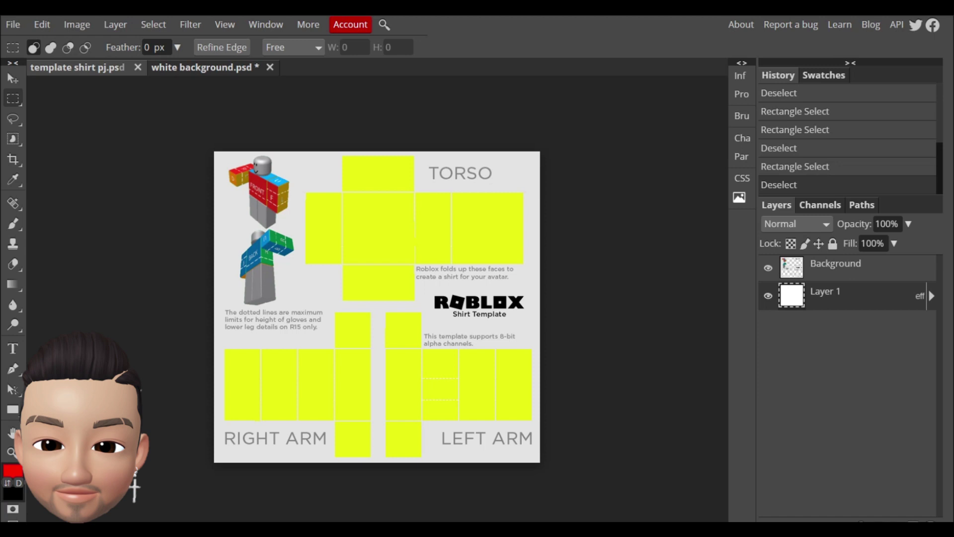
pyautogui.moveTo(224, 378); pyautogui.dragTo(534, 458)
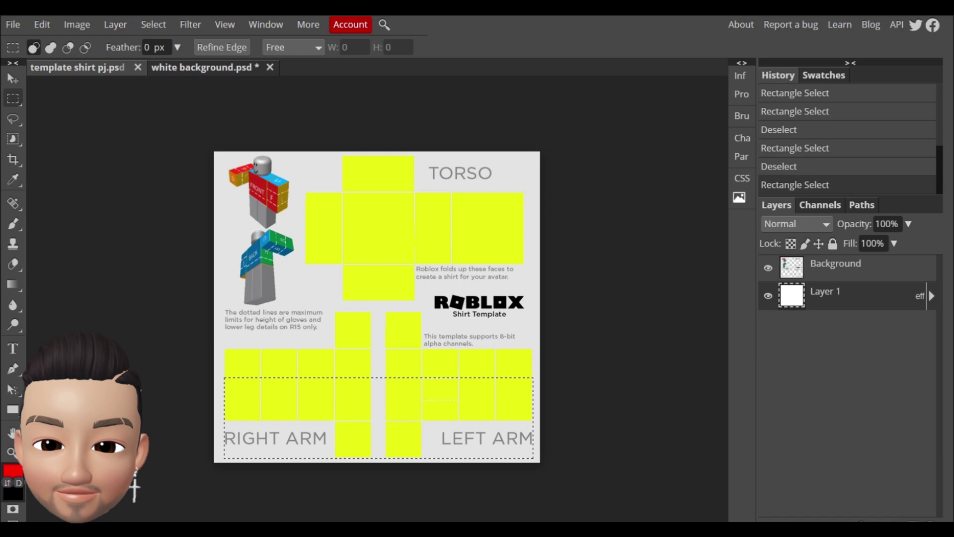
pyautogui.press('Delete')
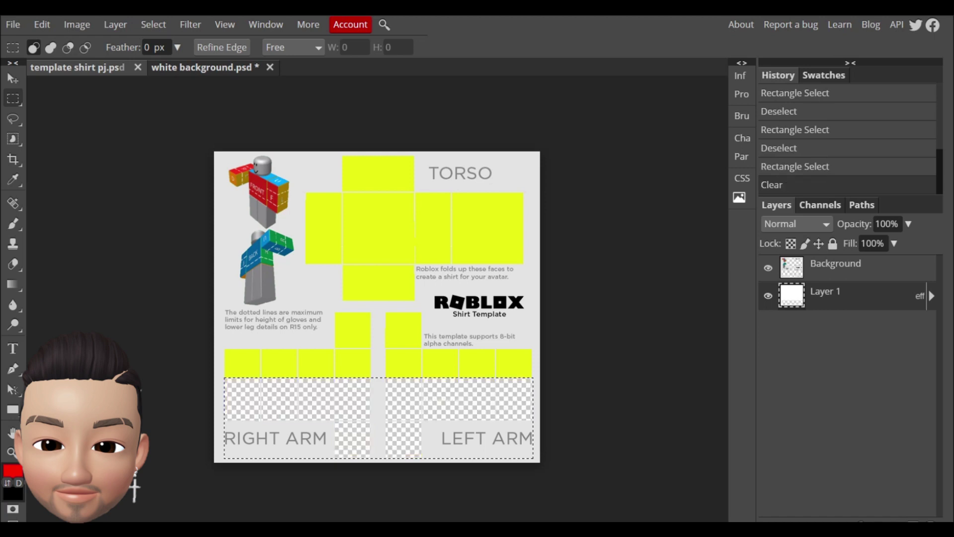
pyautogui.hotkey('ctrl', 'd')
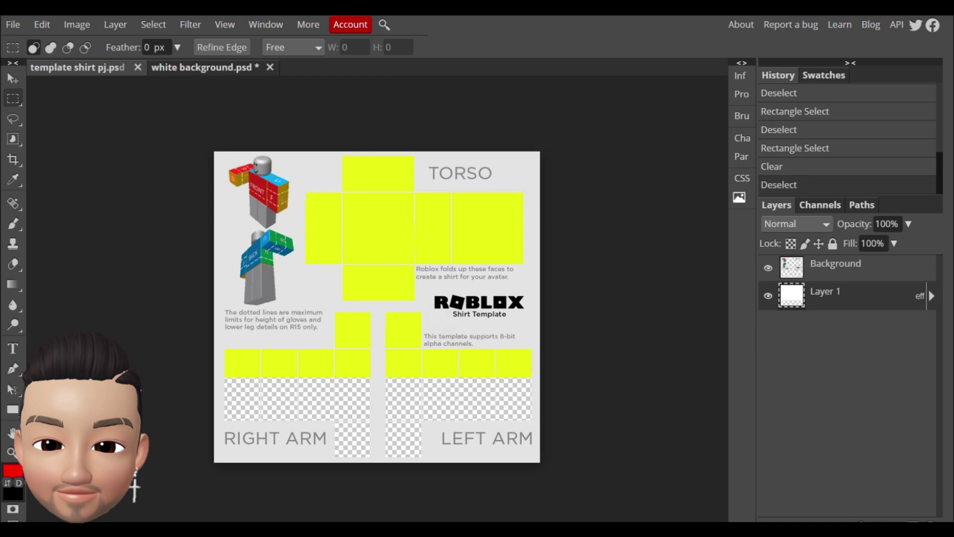
pyautogui.moveTo(300, 157); pyautogui.dragTo(530, 239)
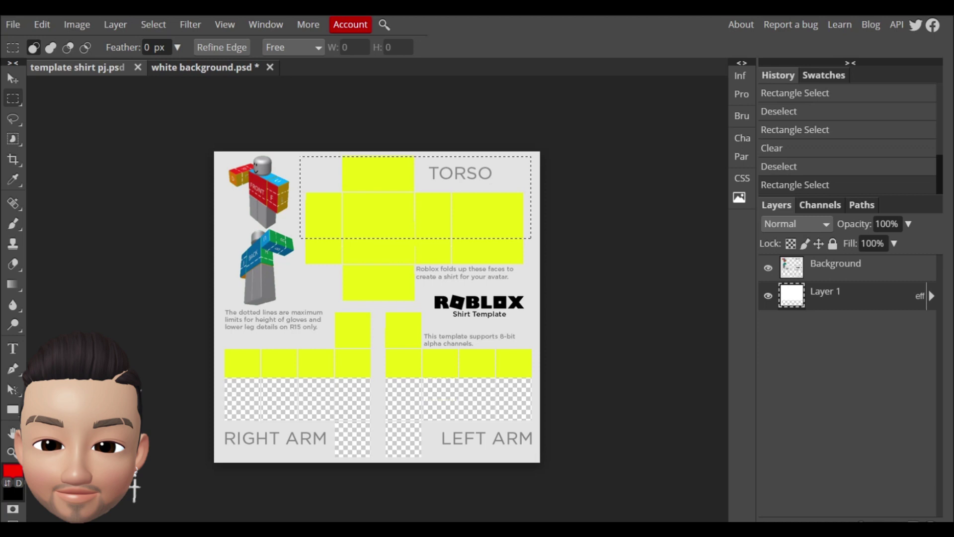
pyautogui.hotkey('ctrl', 'd')
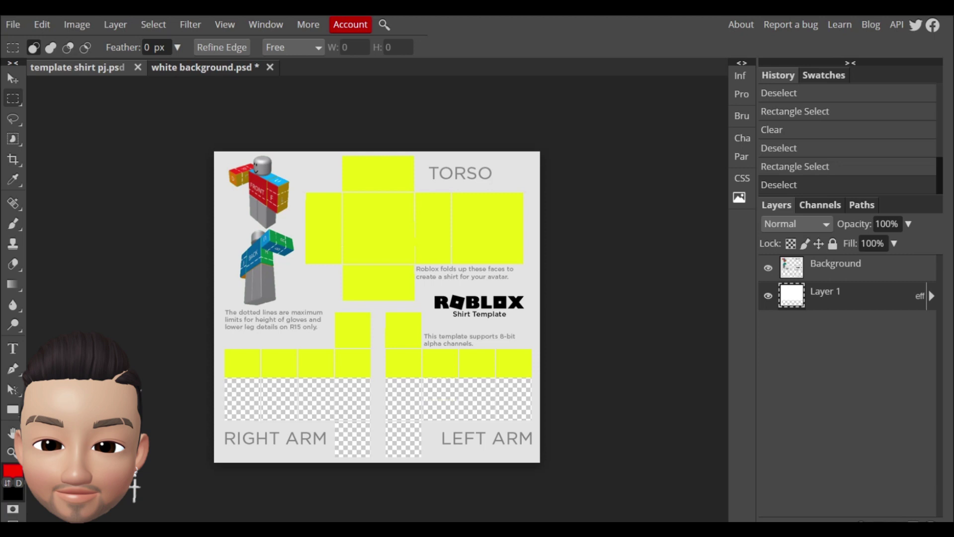
pyautogui.rightClick(13, 98)
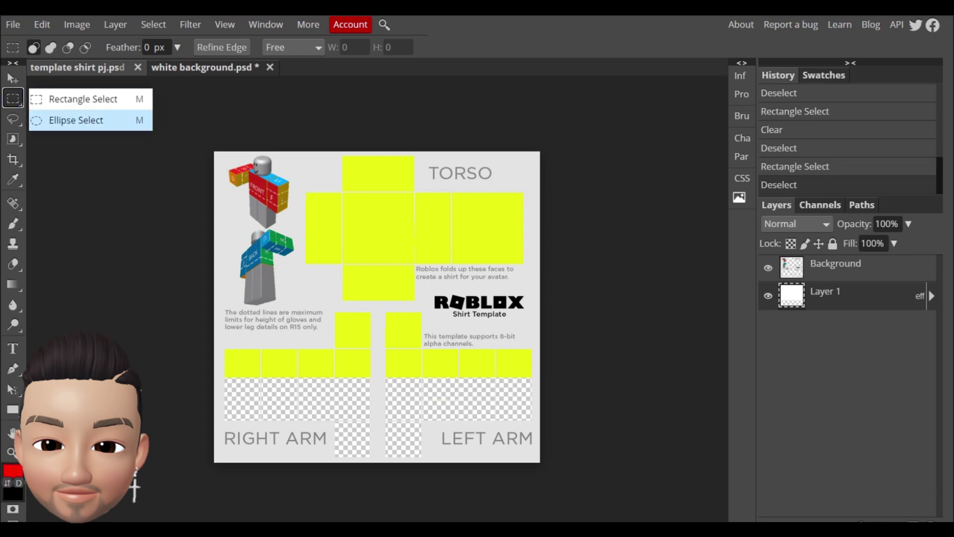
# Step: Cut an oval transparent neck hole in the top torso panel, then start File > Open & Place
pyautogui.click(60, 120)
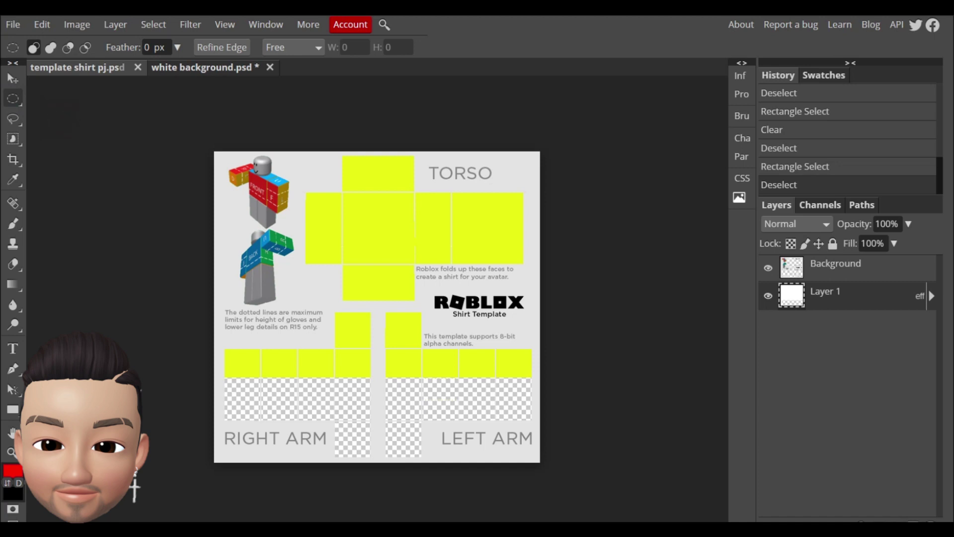
pyautogui.moveTo(364, 179)
pyautogui.mouseDown()
pyautogui.moveTo(392, 189)
pyautogui.moveTo(400, 208)
pyautogui.moveTo(377, 191)
pyautogui.mouseUp()
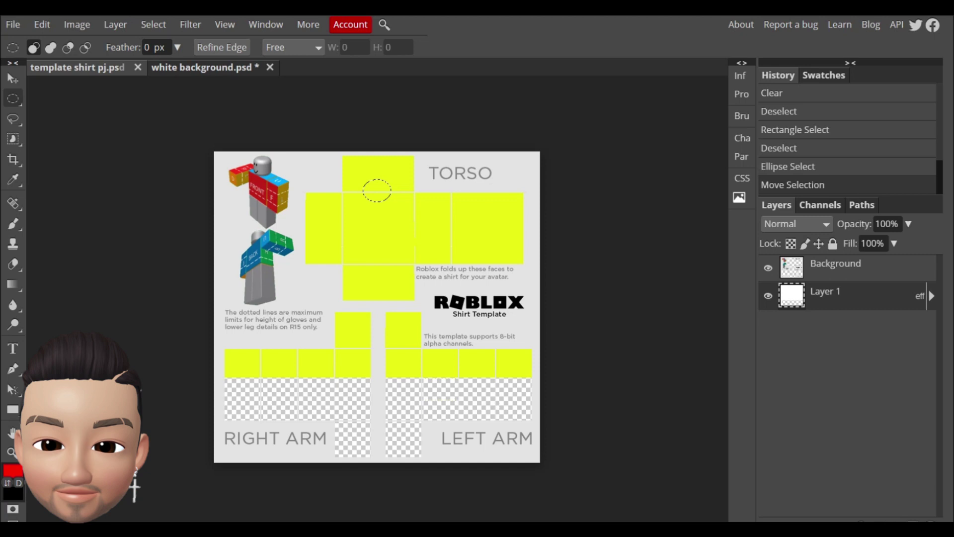
pyautogui.press('Delete')
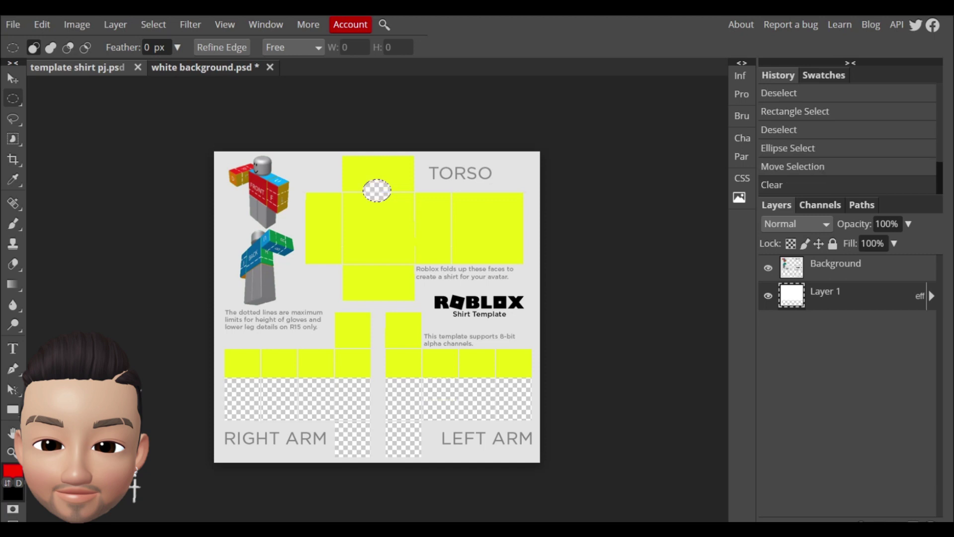
pyautogui.hotkey('ctrl', 'd')
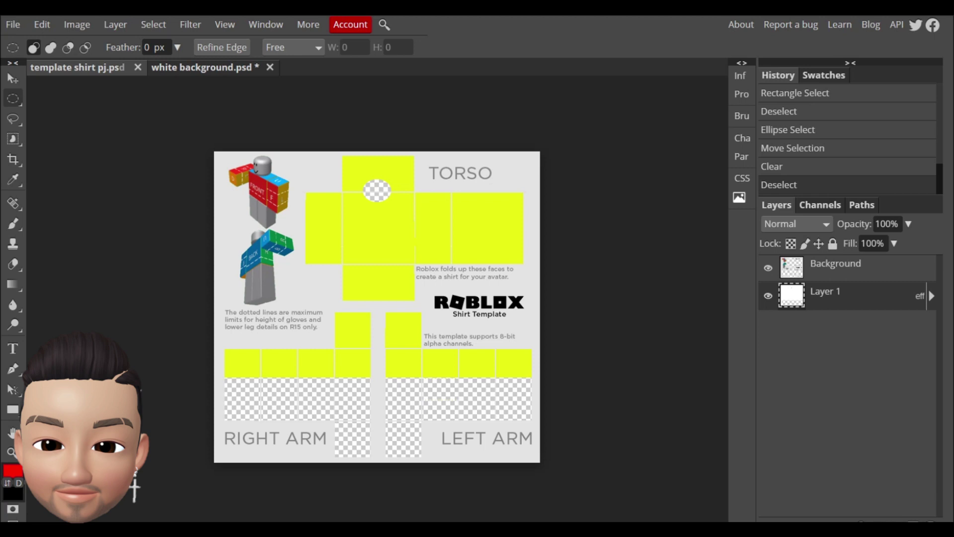
pyautogui.click(13, 24)
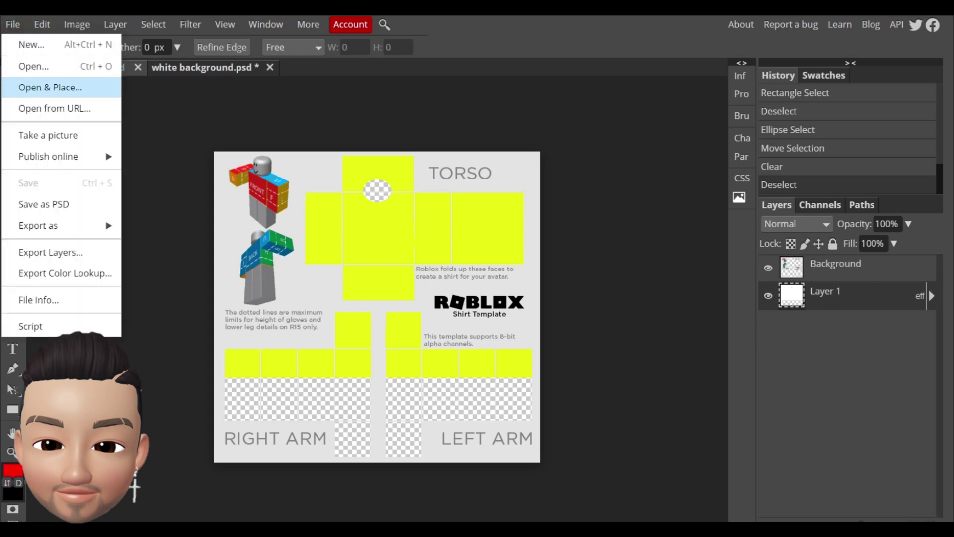
pyautogui.click(38, 89)
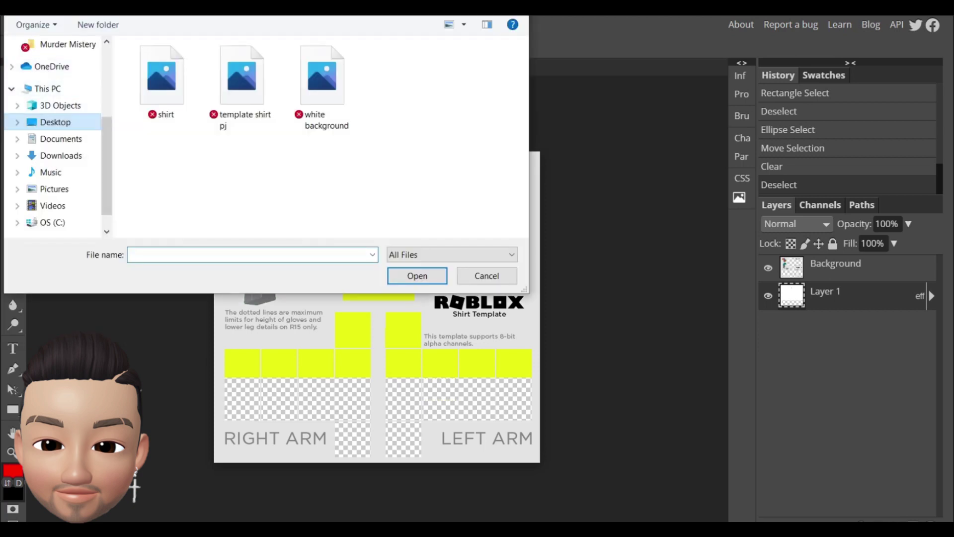
# Step: Place the 'logo final' image from the Desktop into the shirt template
pyautogui.click(55, 122)
pyautogui.scroll(-4, 174, 79)
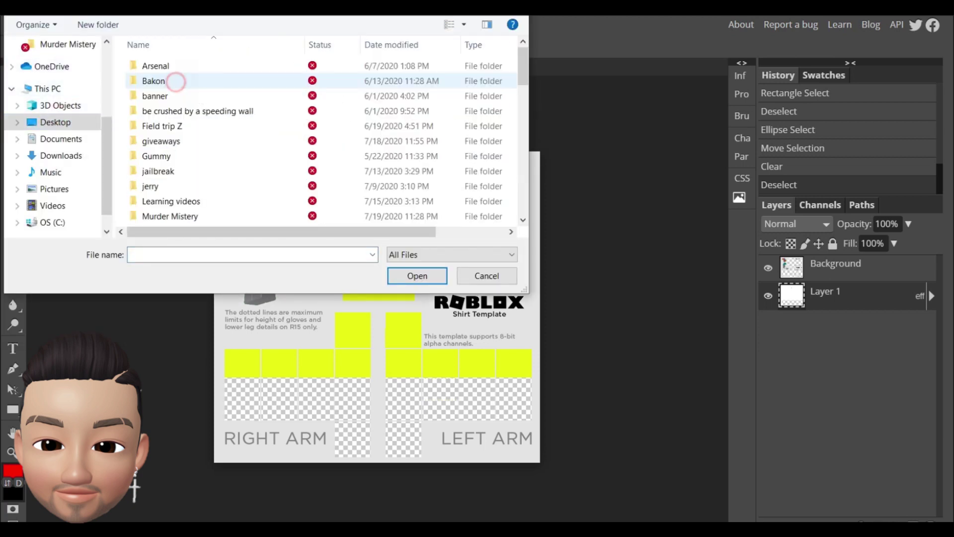
pyautogui.scroll(4, 174, 79)
pyautogui.click(239, 169)
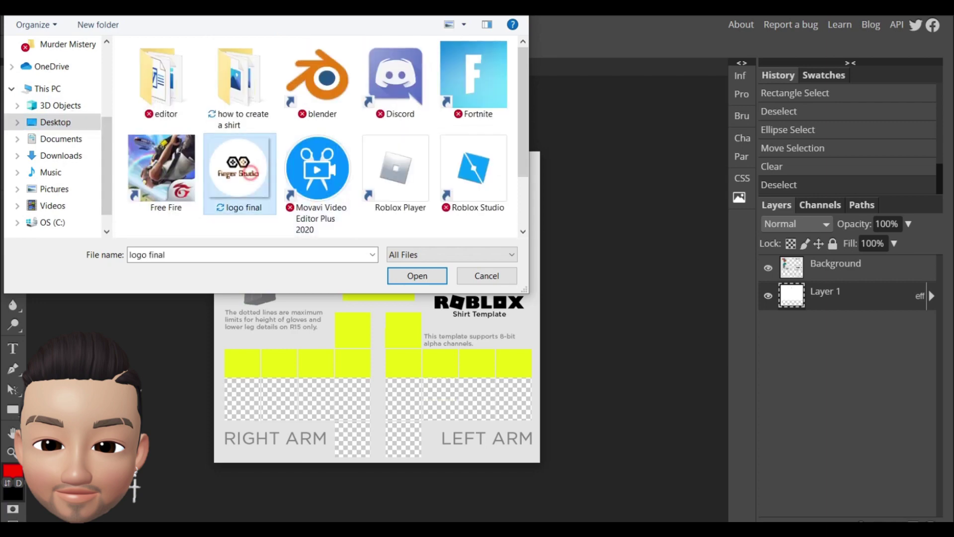
pyautogui.click(408, 279)
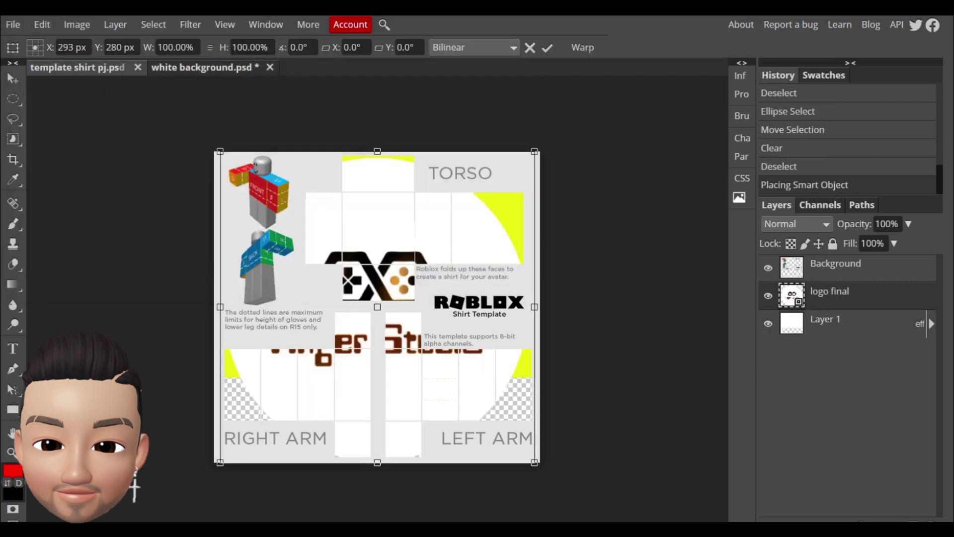
# Step: Shrink the logo onto the torso chest below the neck hole and commit it
pyautogui.moveTo(535, 462); pyautogui.dragTo(321, 253)
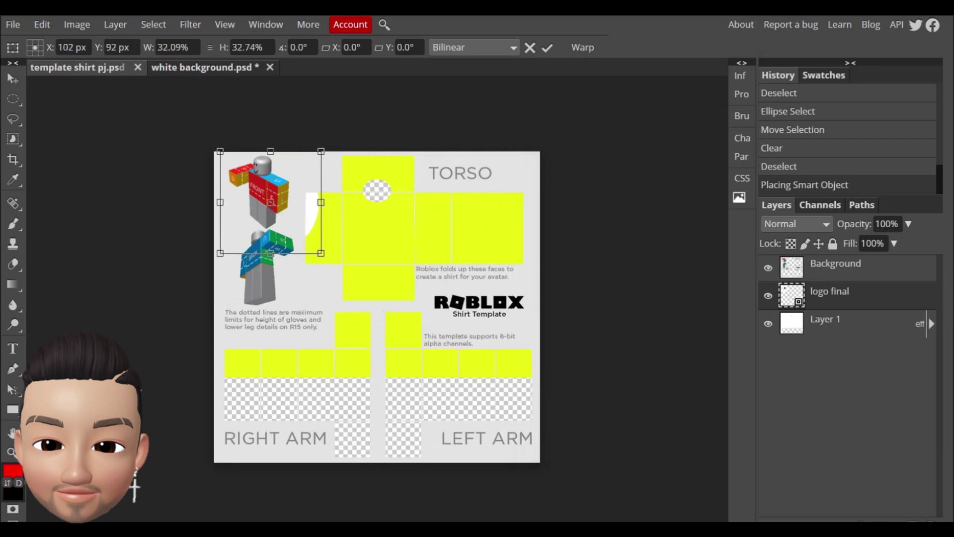
pyautogui.moveTo(270, 203); pyautogui.dragTo(377, 221)
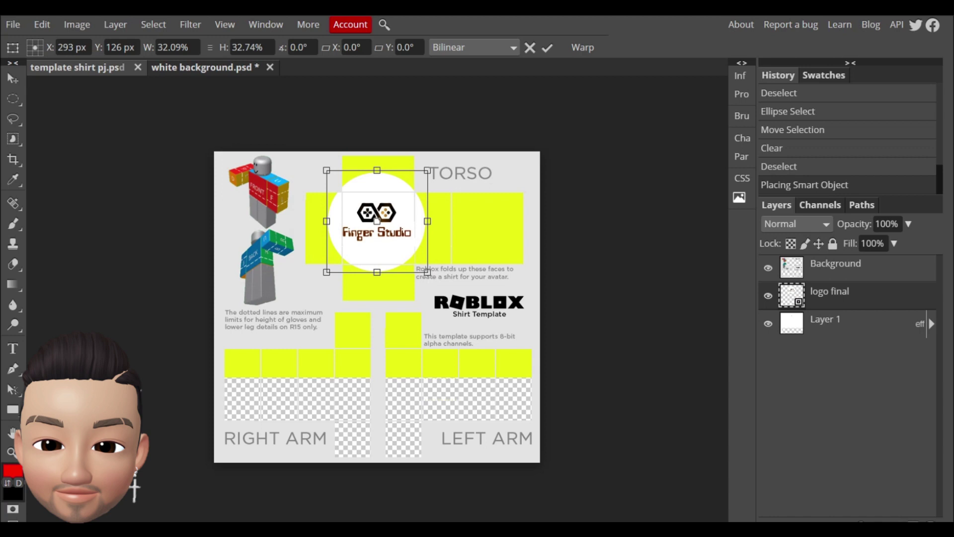
pyautogui.moveTo(427, 272); pyautogui.dragTo(389, 240)
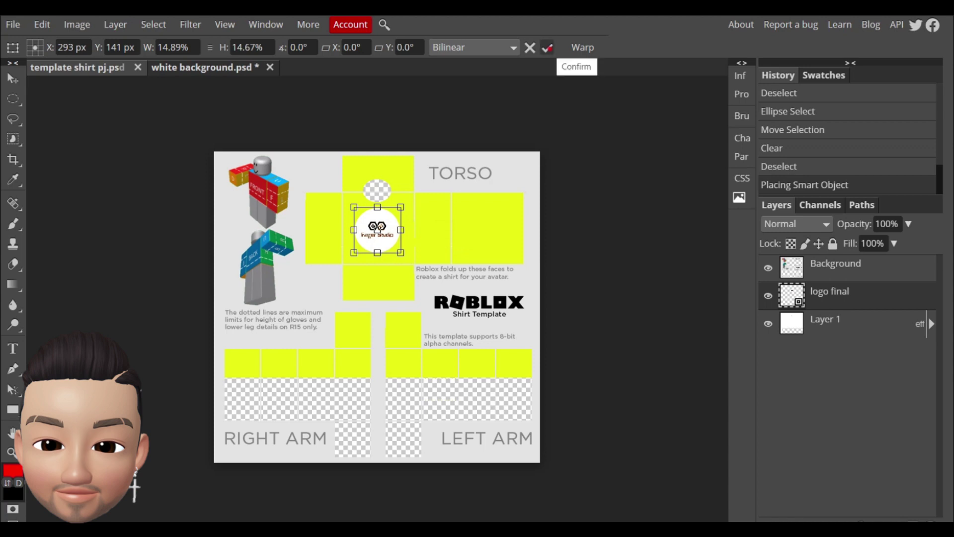
pyautogui.click(547, 47)
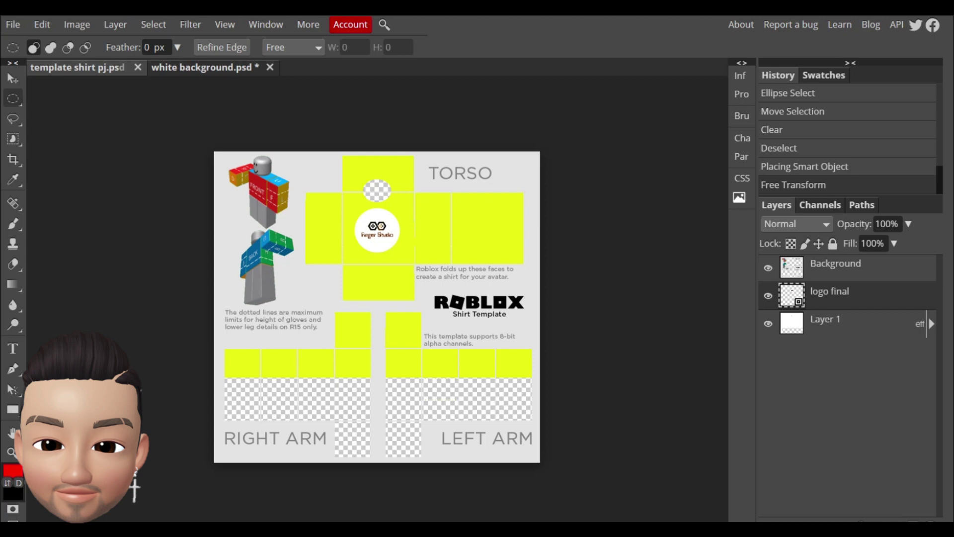
# Step: Export the shirt design as a 585 × 559 PNG and download it
pyautogui.click(13, 24)
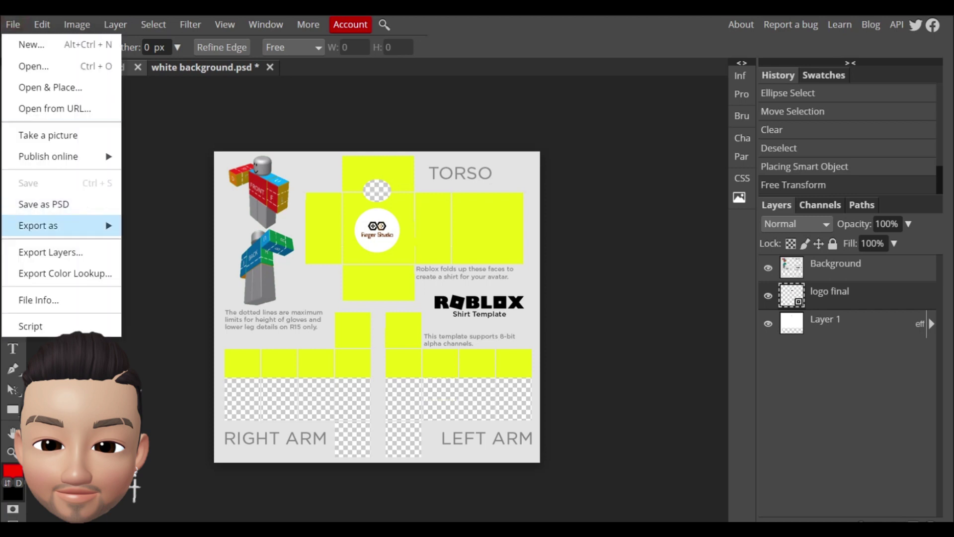
pyautogui.moveTo(50, 225)
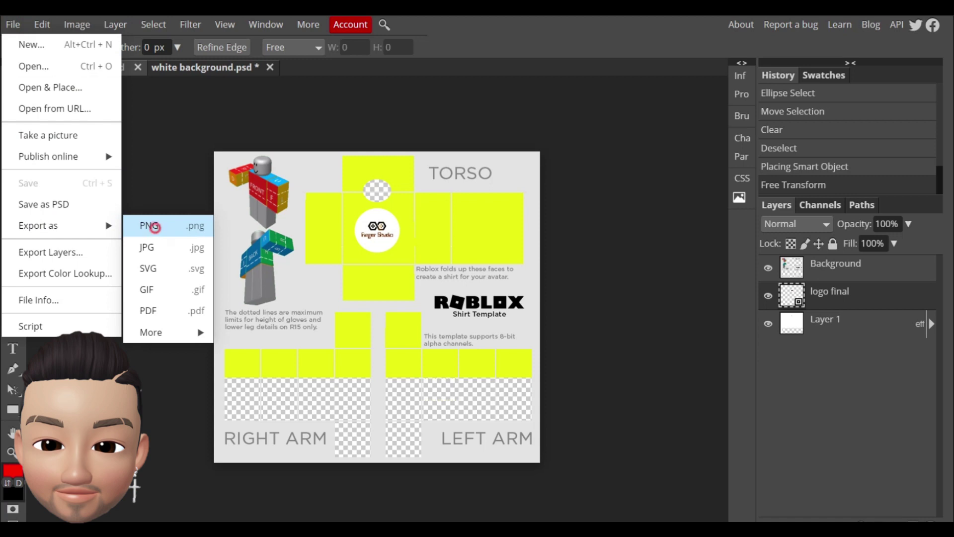
pyautogui.click(155, 227)
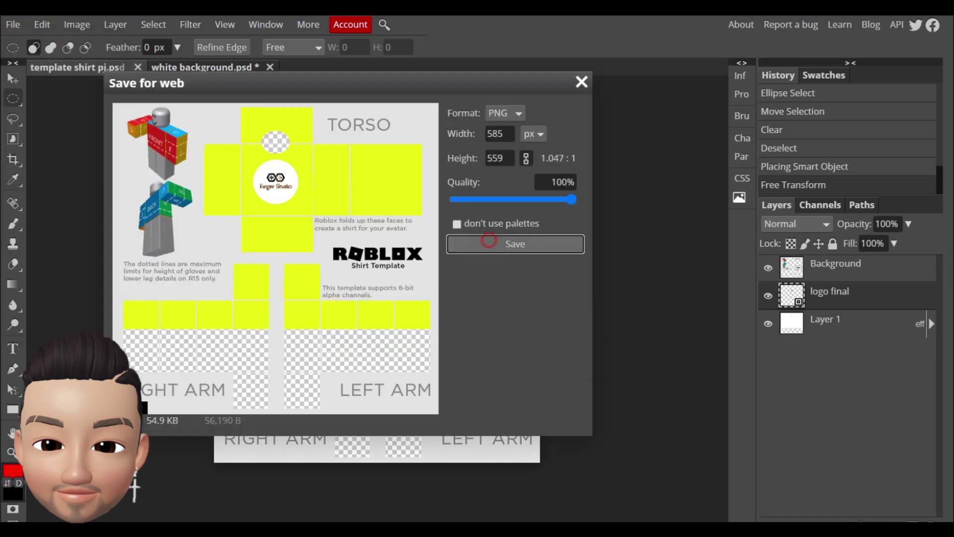
pyautogui.click(493, 242)
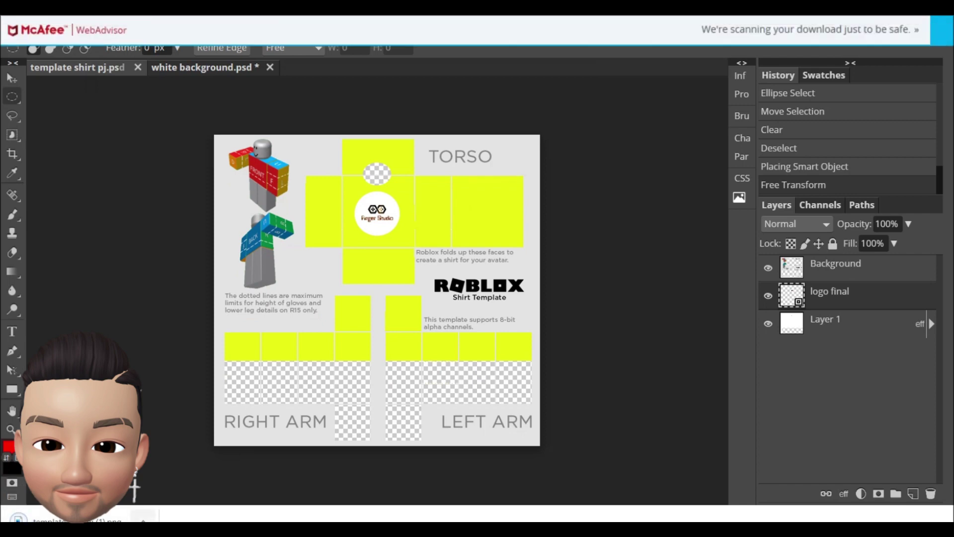
pyautogui.click(143, 519)
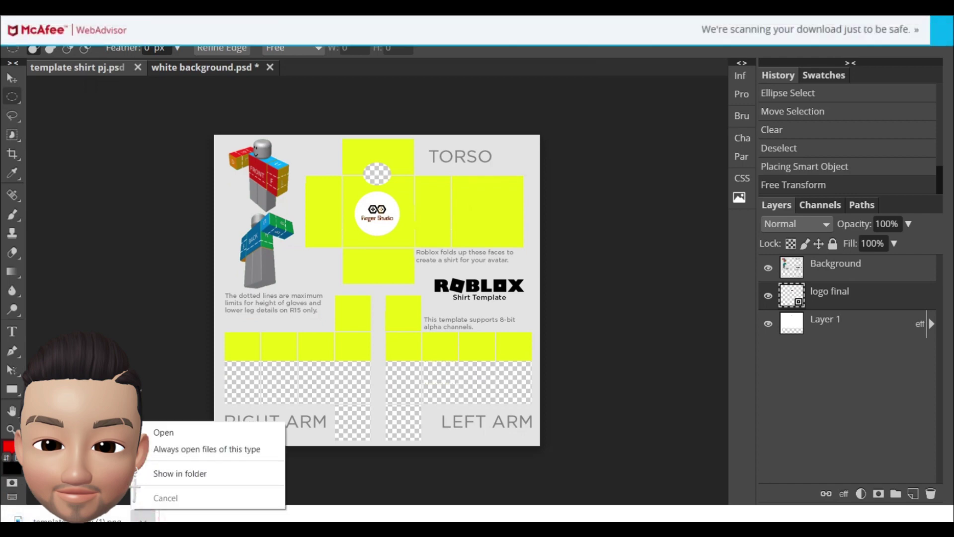
# Step: Rename the downloaded PNG to 'shirt yt' and move it from Downloads to the Desktop
pyautogui.click(149, 473)
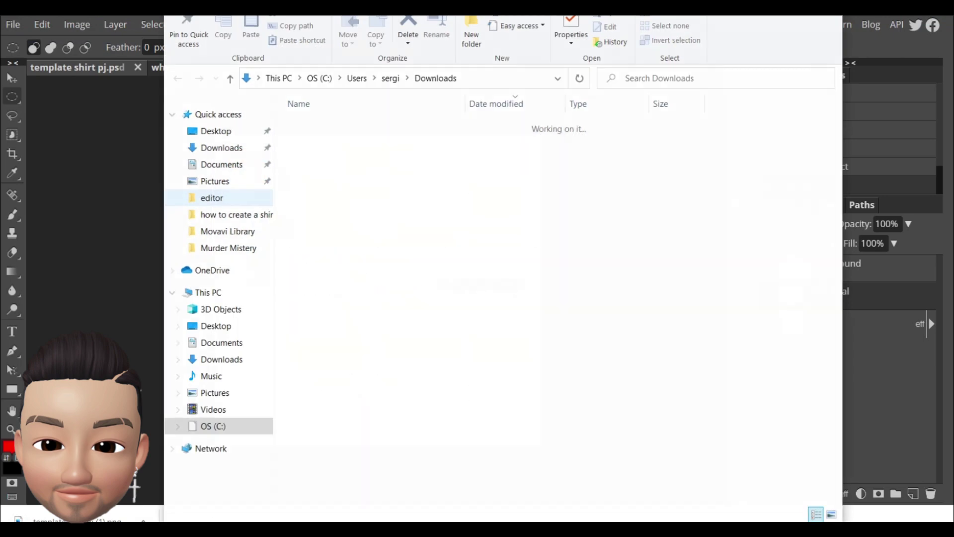
pyautogui.click(347, 141)
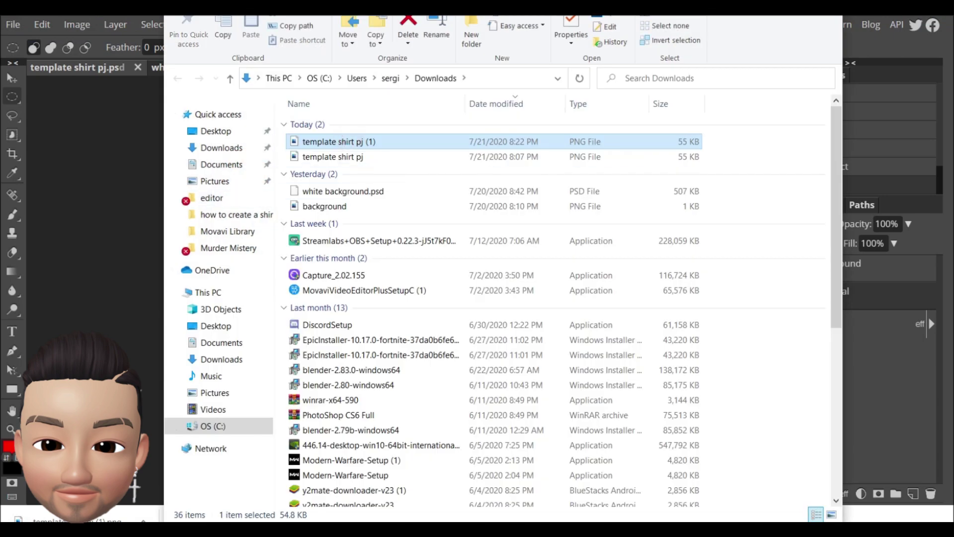
pyautogui.write('ahi')
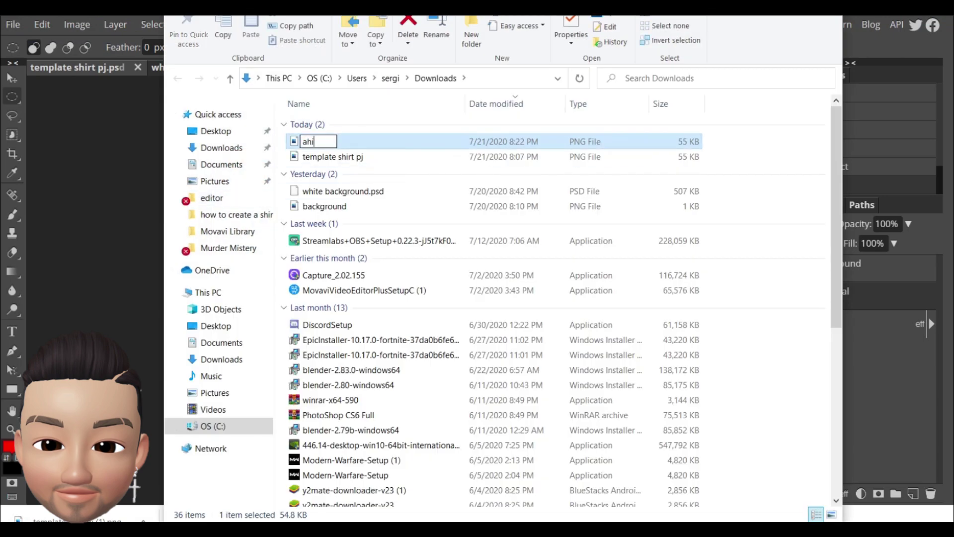
pyautogui.write('rt yt')
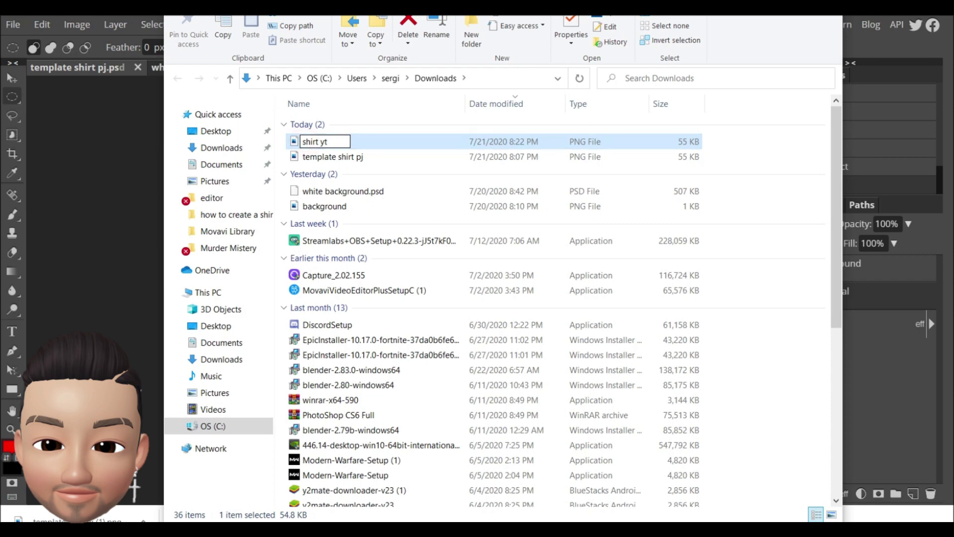
pyautogui.press('Return')
pyautogui.moveTo(330, 142); pyautogui.dragTo(213, 131)
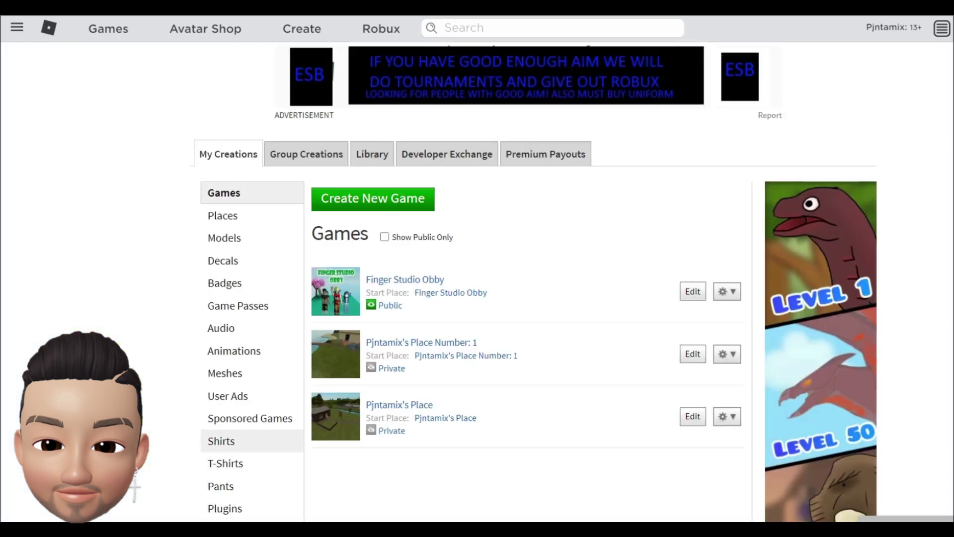
# Step: Upload 'shirt yt' from the Desktop on Roblox's Create a Shirt page
pyautogui.click(221, 441)
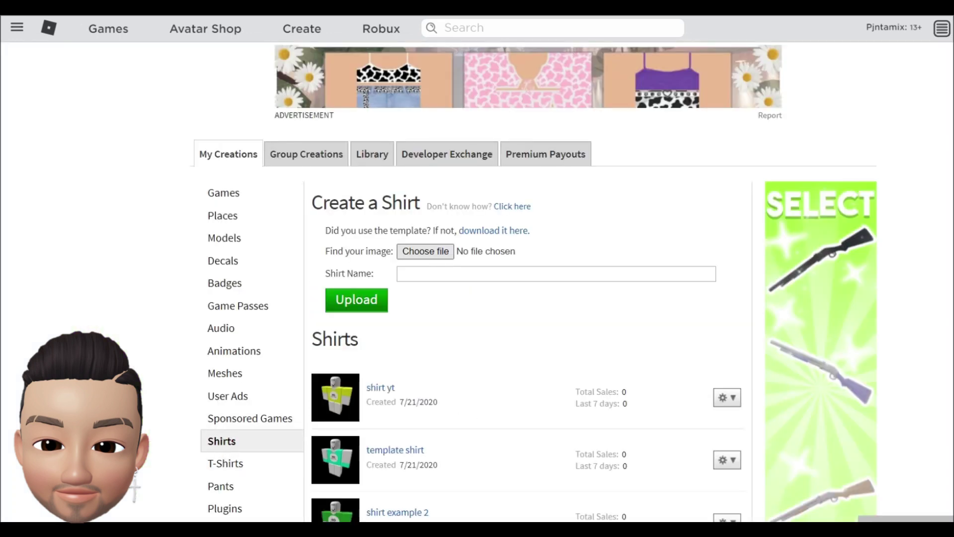
pyautogui.click(417, 251)
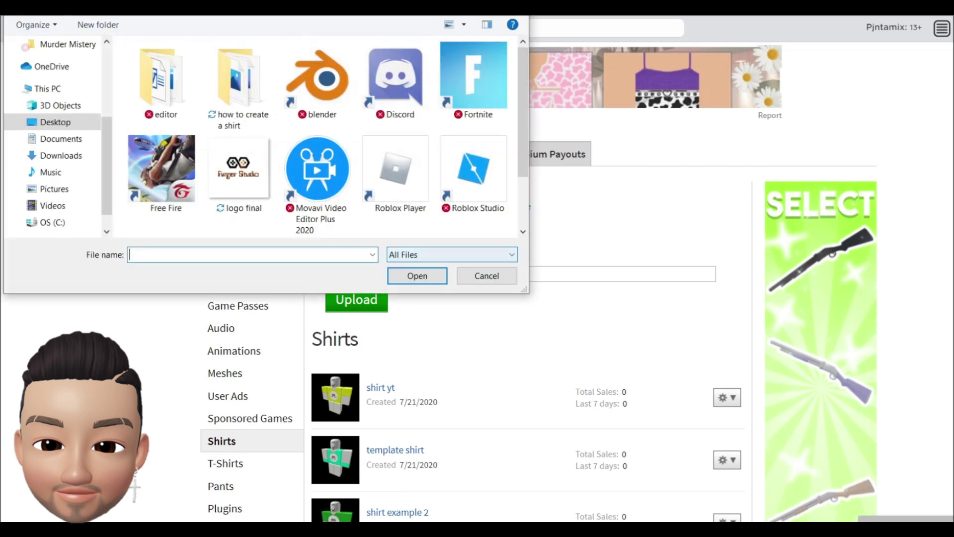
pyautogui.scroll(-2, 318, 149)
pyautogui.click(180, 194)
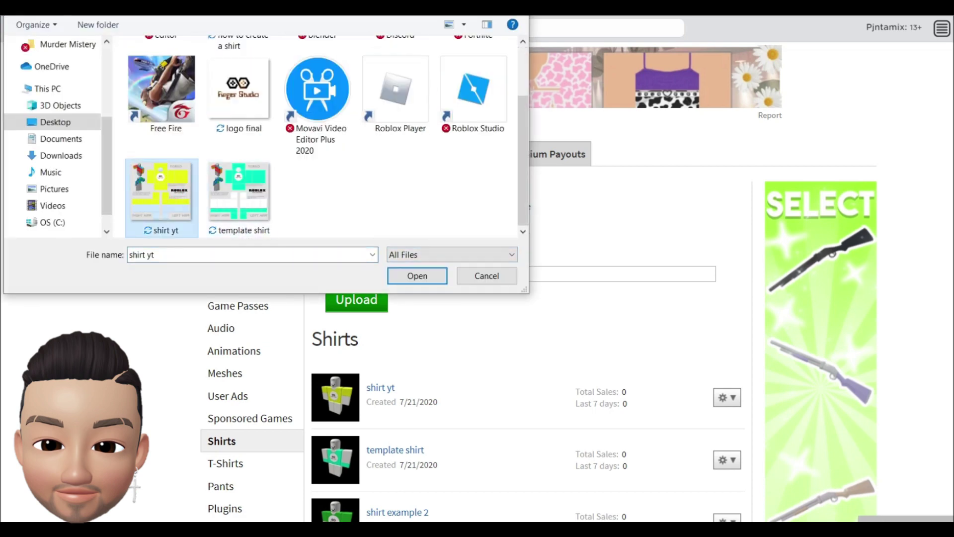
pyautogui.press('Return')
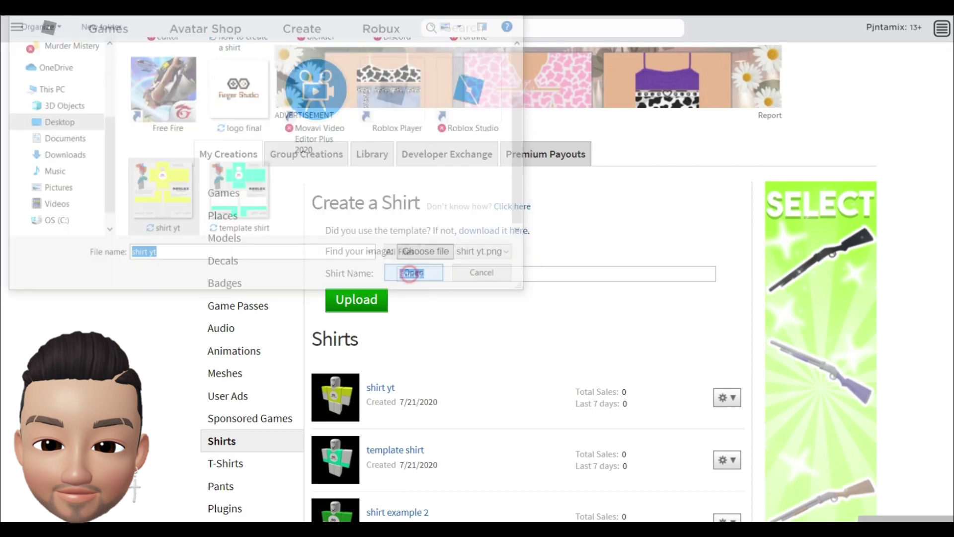
pyautogui.click(357, 300)
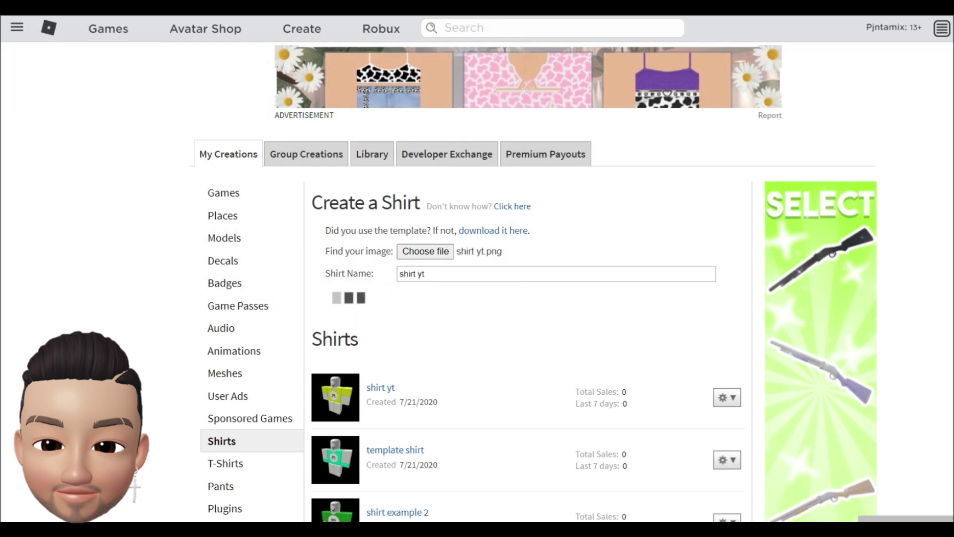
pyautogui.scroll(-3, 527, 279)
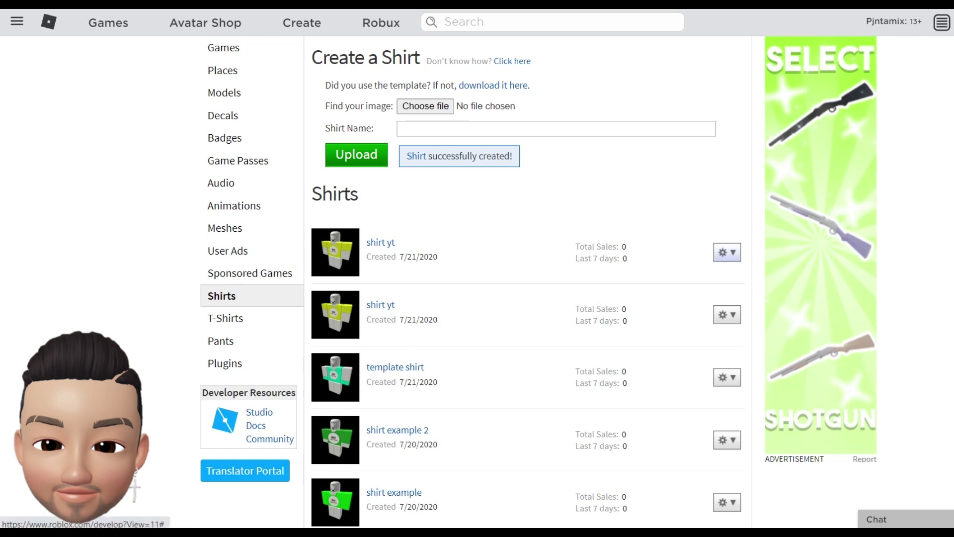
# Step: Put shirt yt on sale for 5 Robux, save, and return to My Creations
pyautogui.click(729, 254)
pyautogui.click(703, 268)
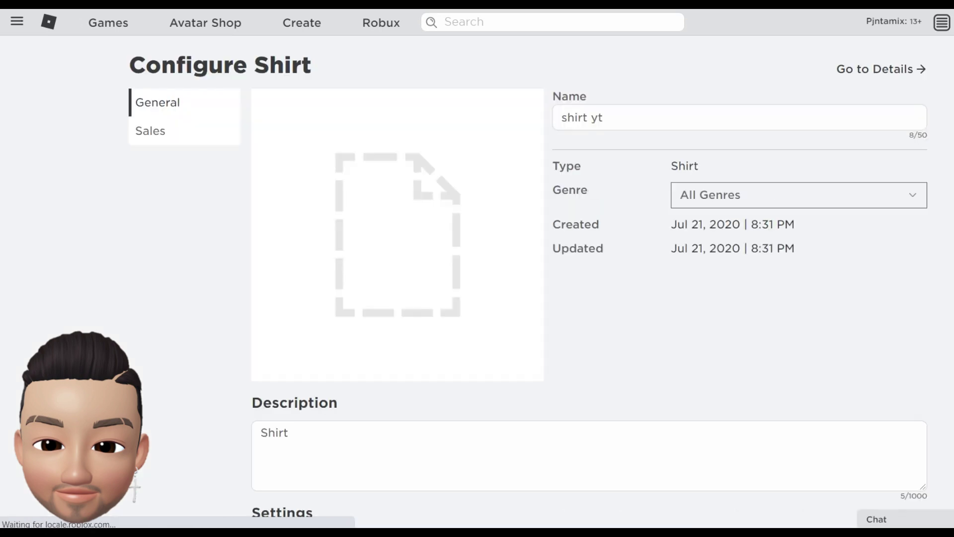
pyautogui.click(159, 132)
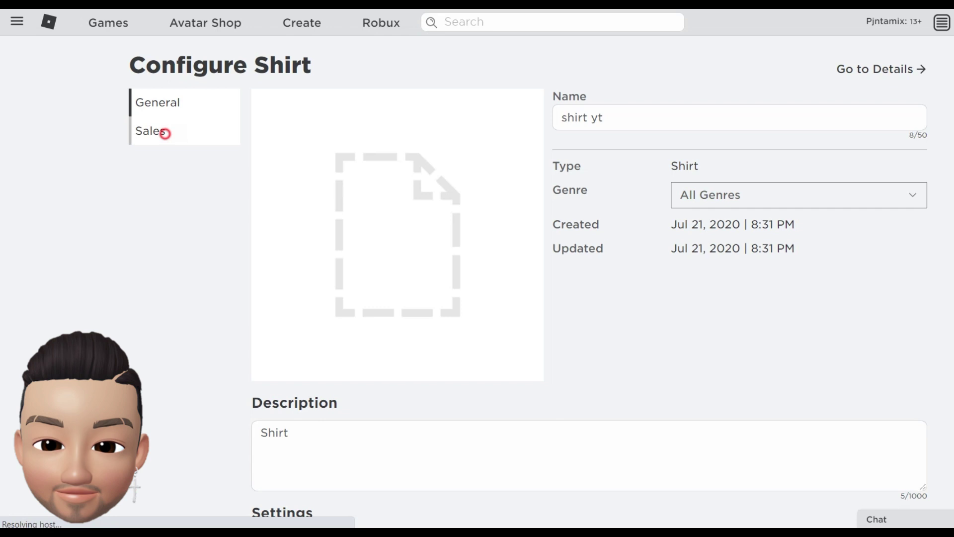
pyautogui.click(903, 108)
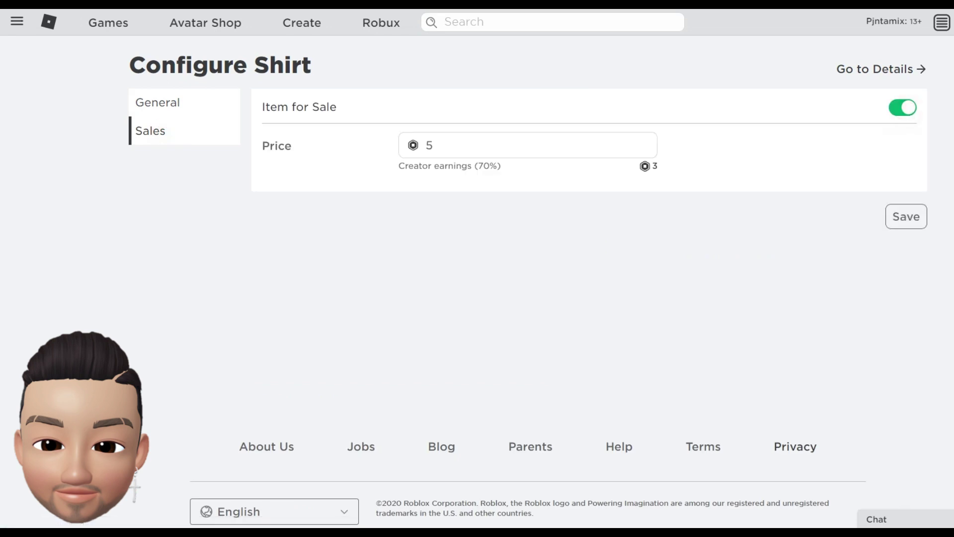
pyautogui.click(473, 144)
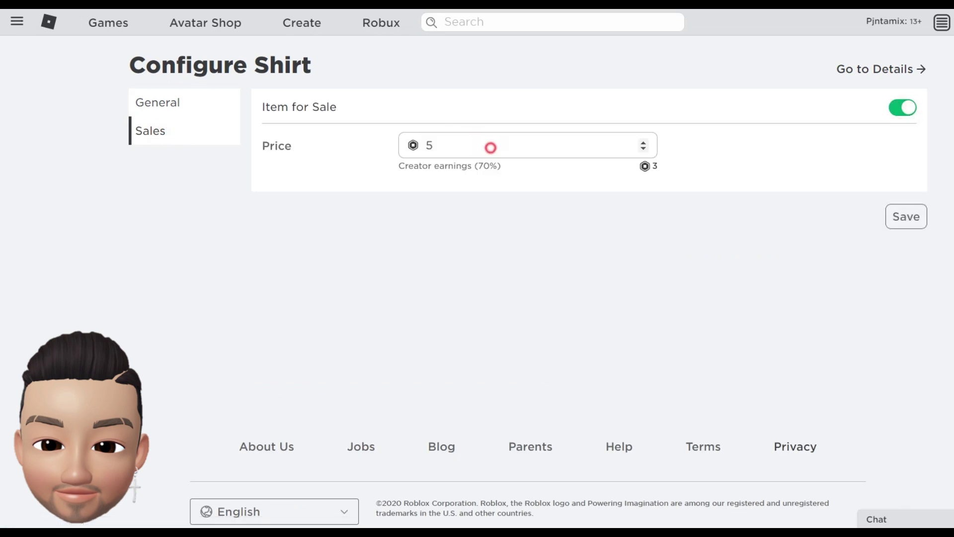
pyautogui.click(898, 211)
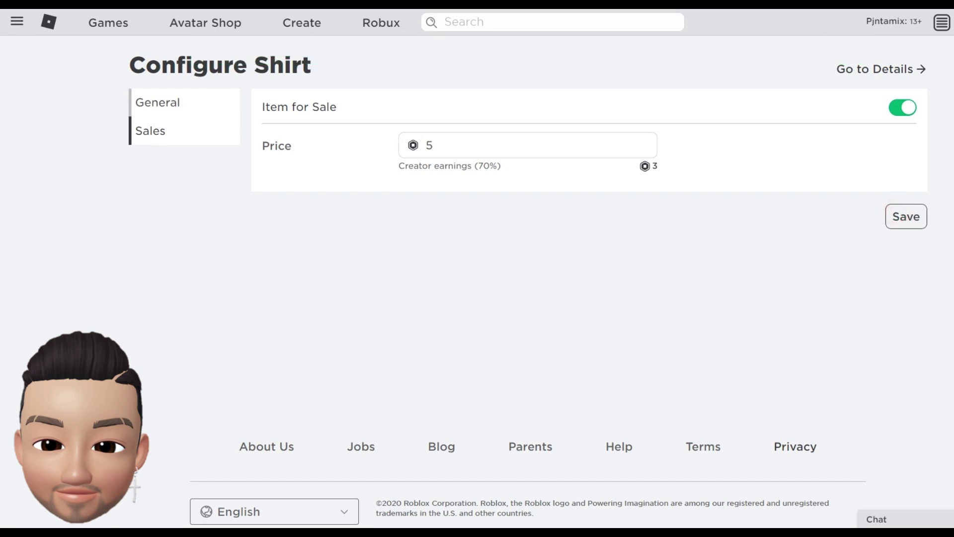
pyautogui.click(180, 102)
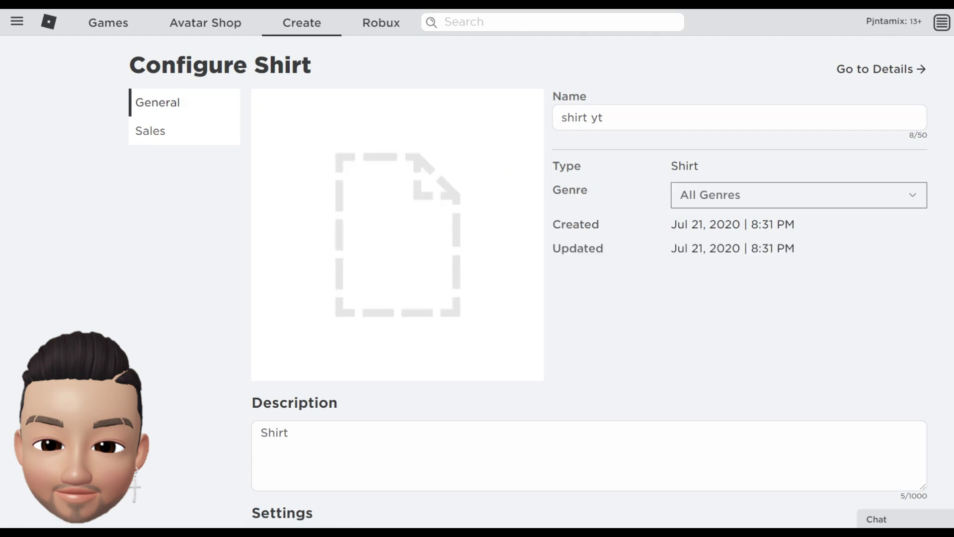
pyautogui.click(302, 22)
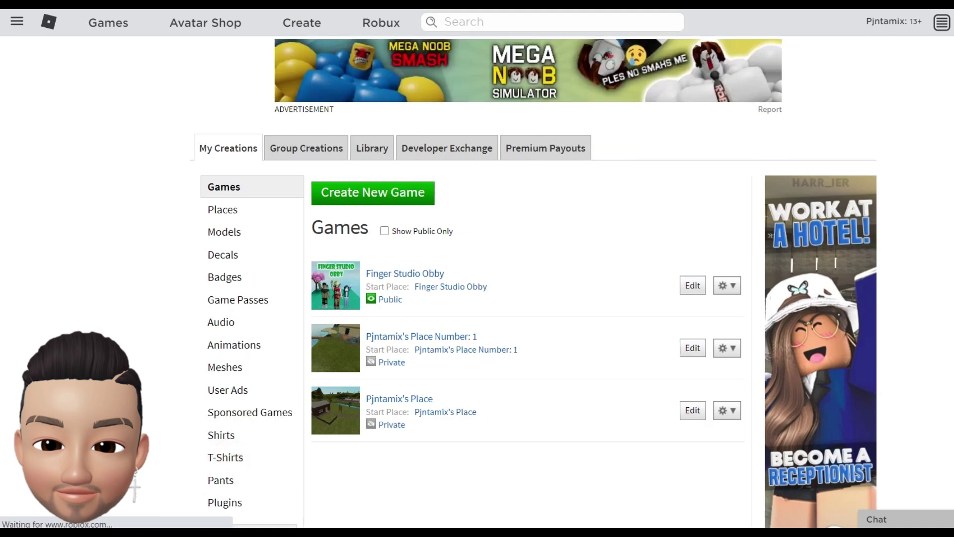
# Step: Find 'shirt yt' in the uploaded Shirts list and open its item page
pyautogui.click(221, 435)
pyautogui.scroll(-4, 397, 360)
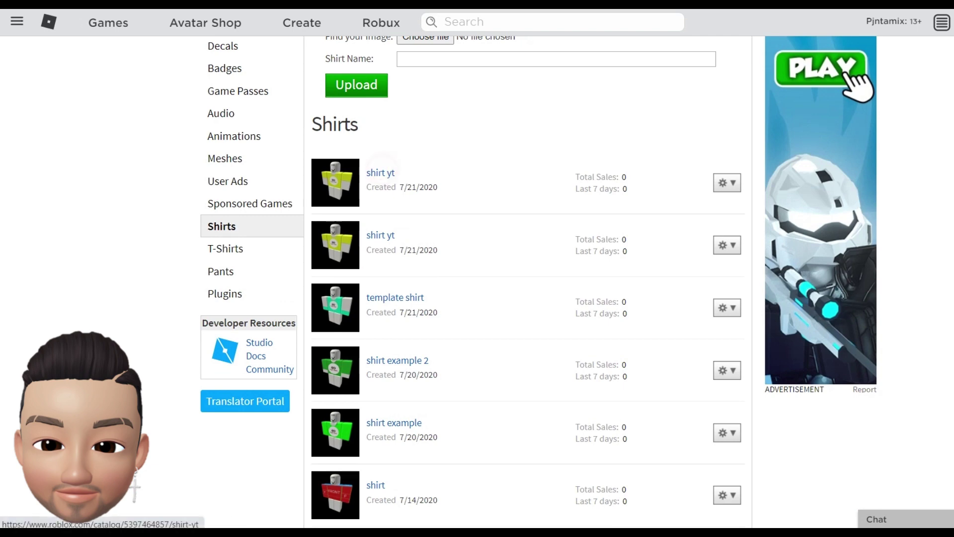
pyautogui.click(381, 173)
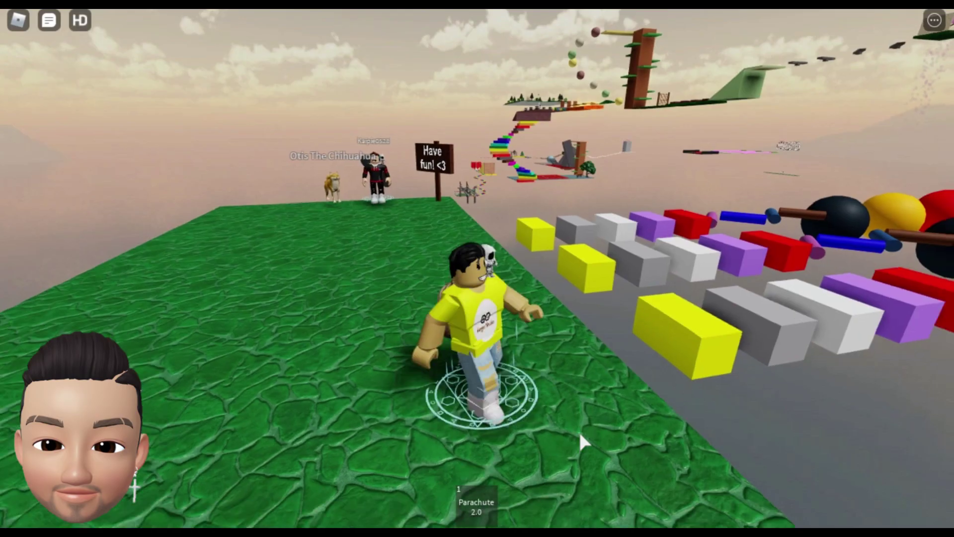
# Step: Turn the camera to face the avatar in the yellow shirt yt, then make it jump
pyautogui.press('Right')
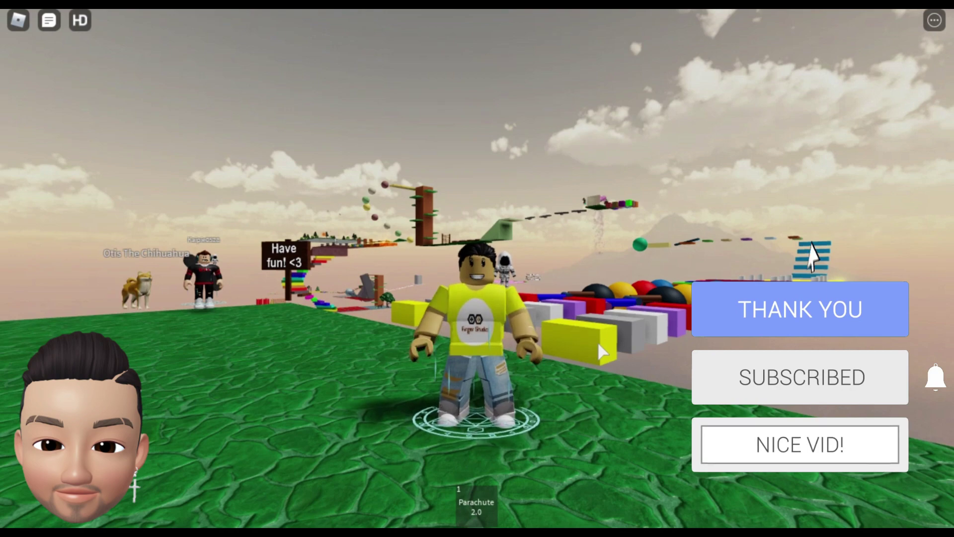
pyautogui.press('space')
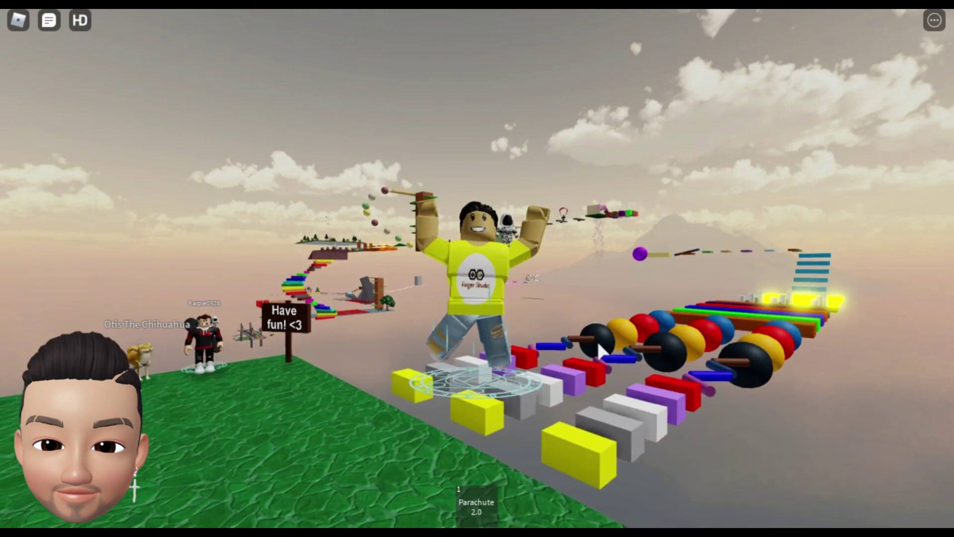